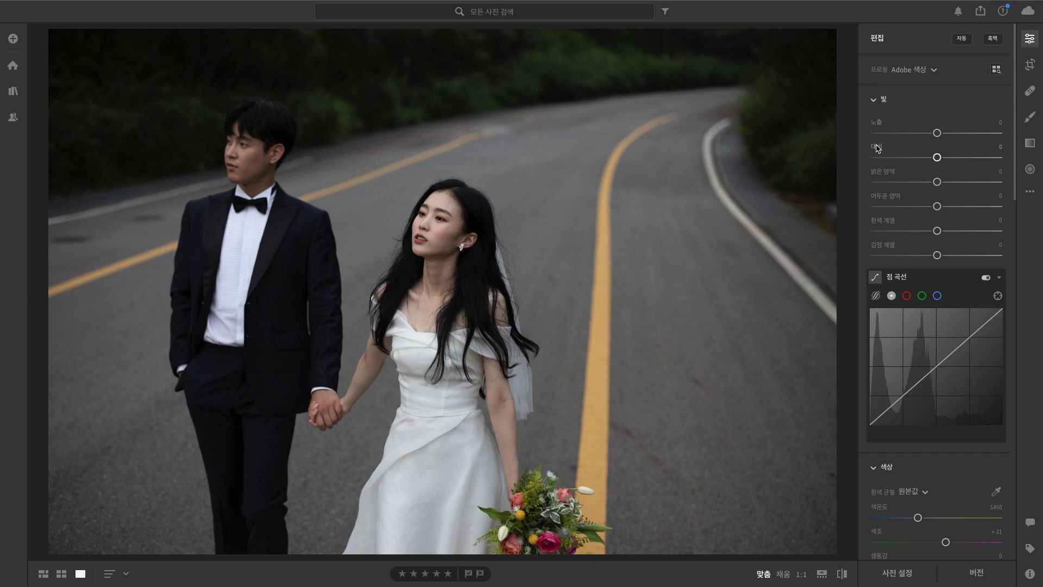
Apply the automatic tone and colour adjustment to the wedding photo, comparing it with the unedited version.
mouse_move(877, 148)
mouse_move(879, 128)
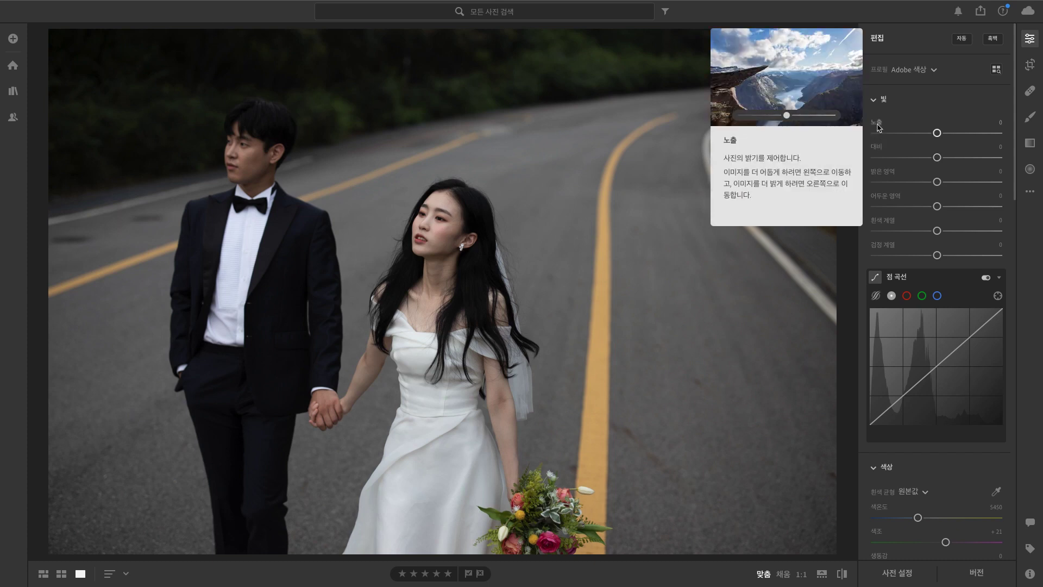
mouse_move(878, 171)
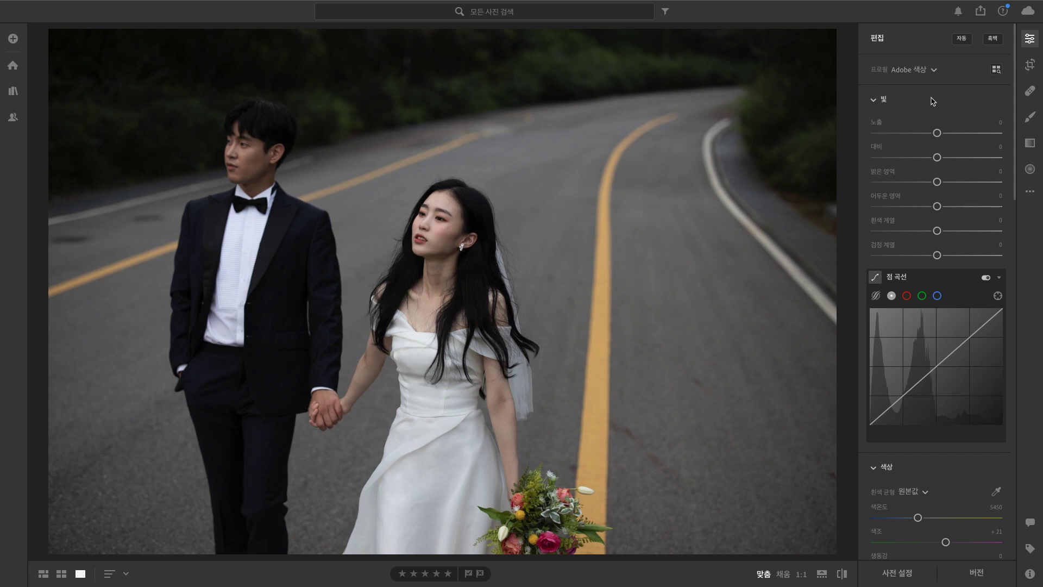
click(962, 40)
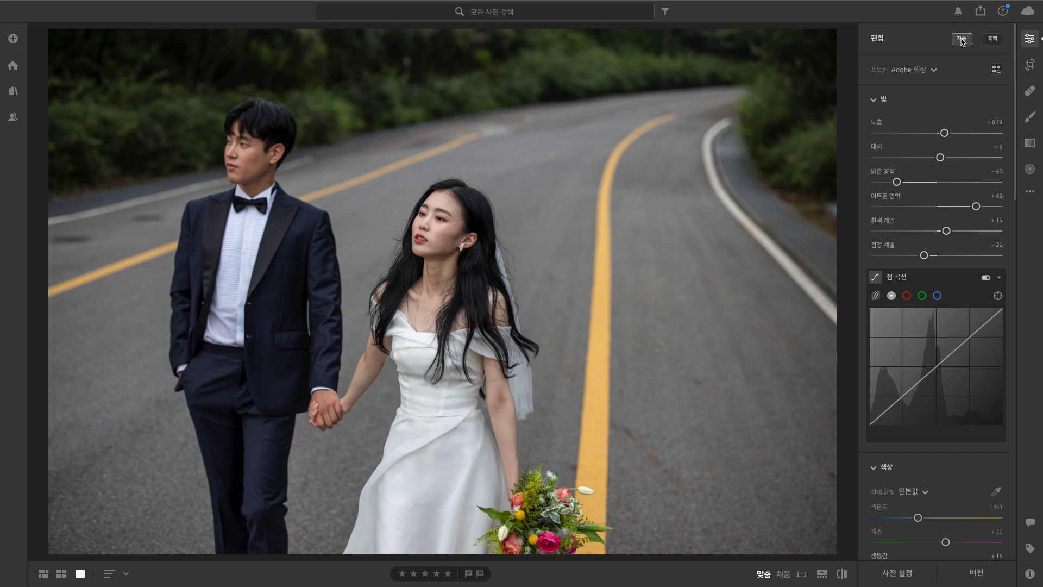
click(961, 39)
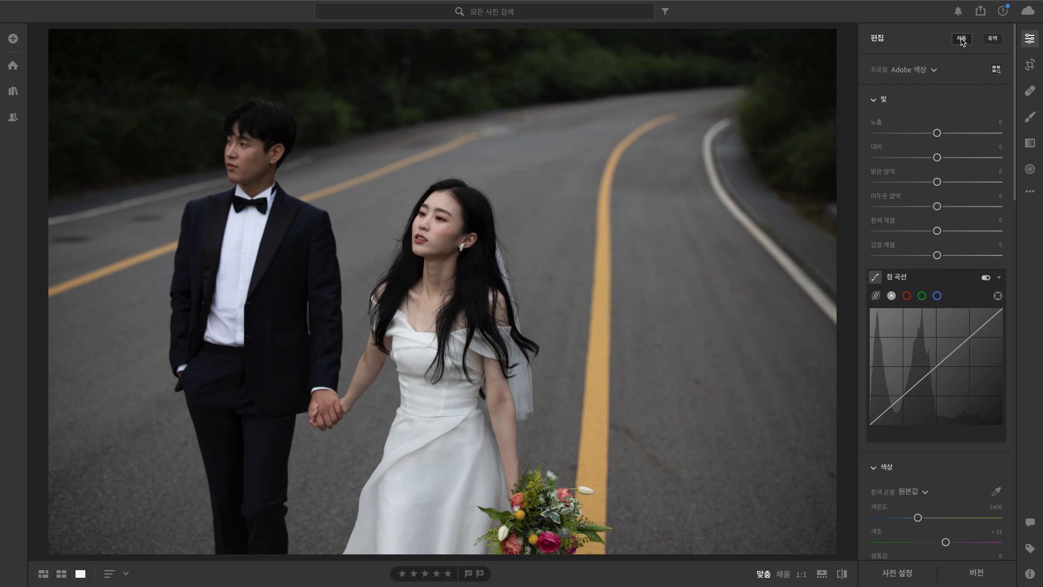
click(961, 39)
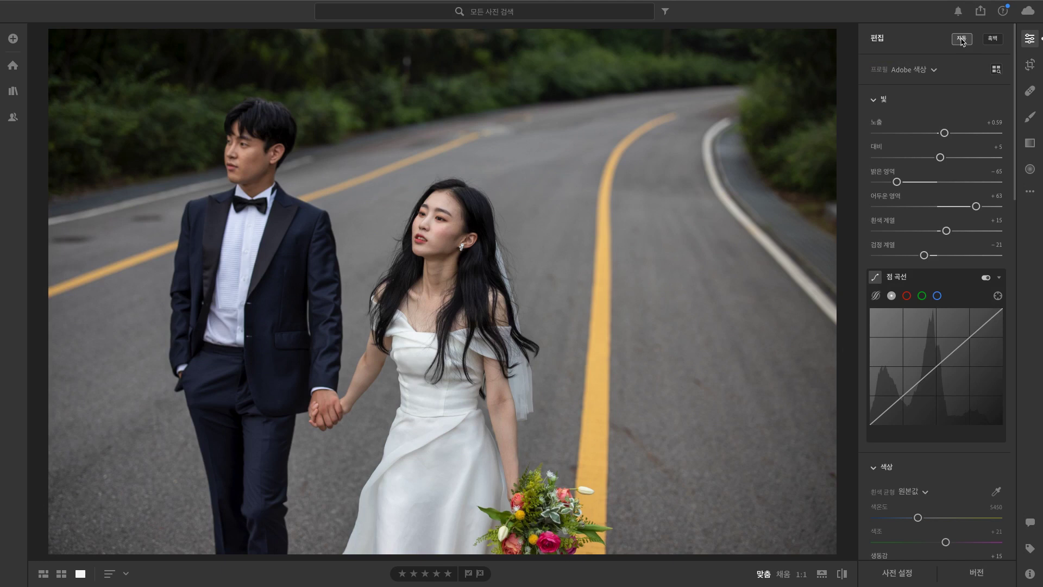
click(961, 40)
Set contrast to -33, highlights to -73, shadows to +78, whites to -15 and blacks to +14.
drag(937, 161, 911, 159)
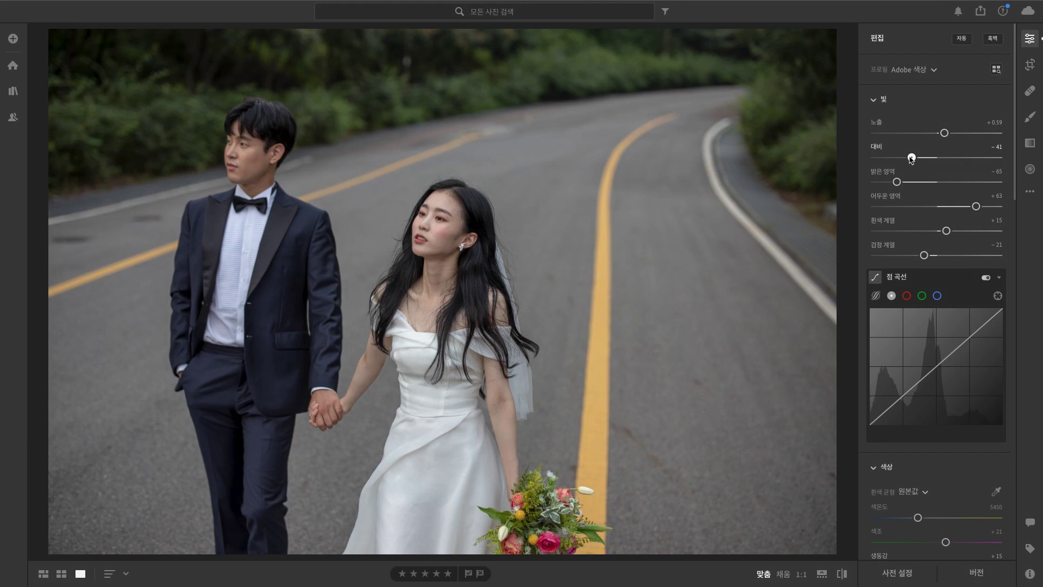
mouse_move(911, 158)
mouse_down()
mouse_move(1002, 160)
mouse_move(904, 159)
mouse_move(916, 159)
mouse_up()
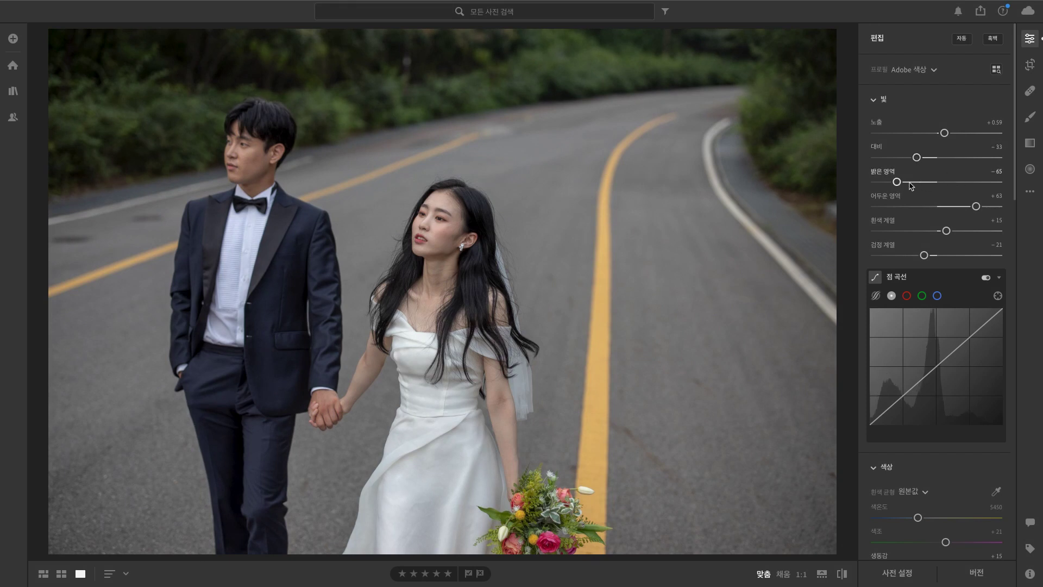
mouse_move(897, 182)
mouse_down()
mouse_move(924, 184)
mouse_move(894, 187)
mouse_up()
drag(978, 210, 947, 258)
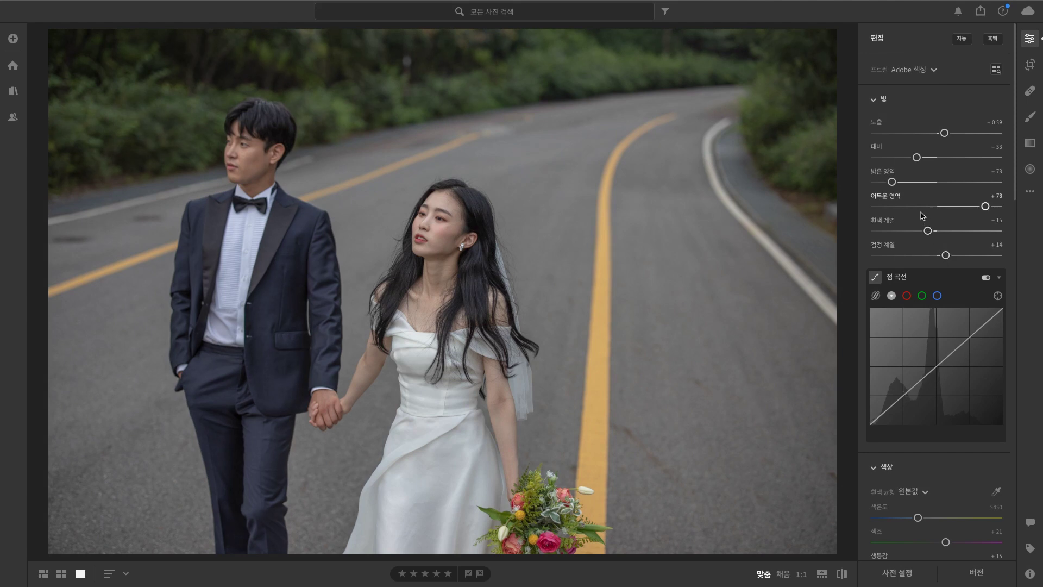
Lift the black point of the main point curve and add a shadow point at about 25.5, 29.4.
scroll(877, 244, down, 1)
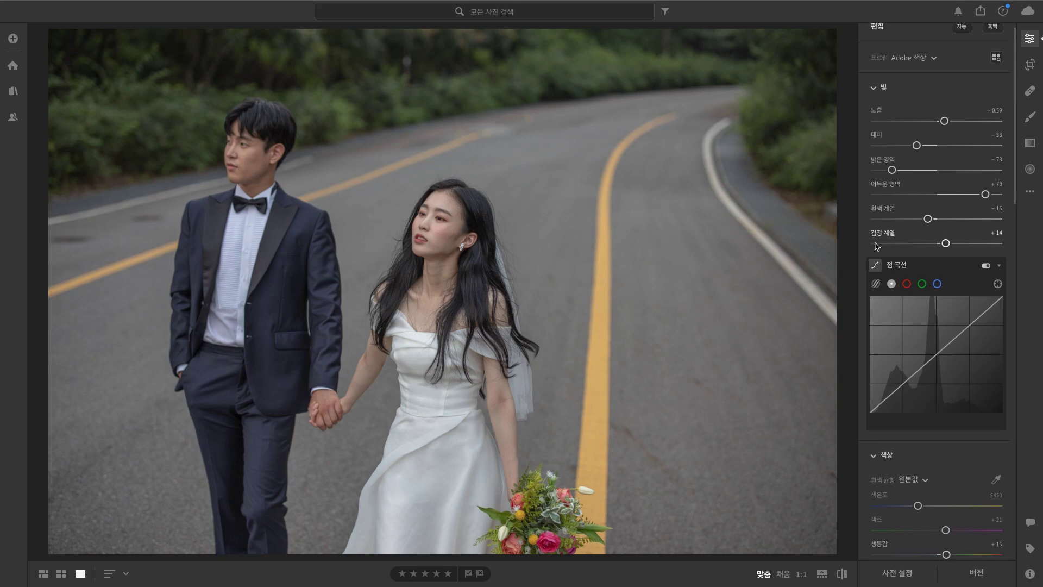
scroll(877, 245, down, 2)
mouse_move(891, 254)
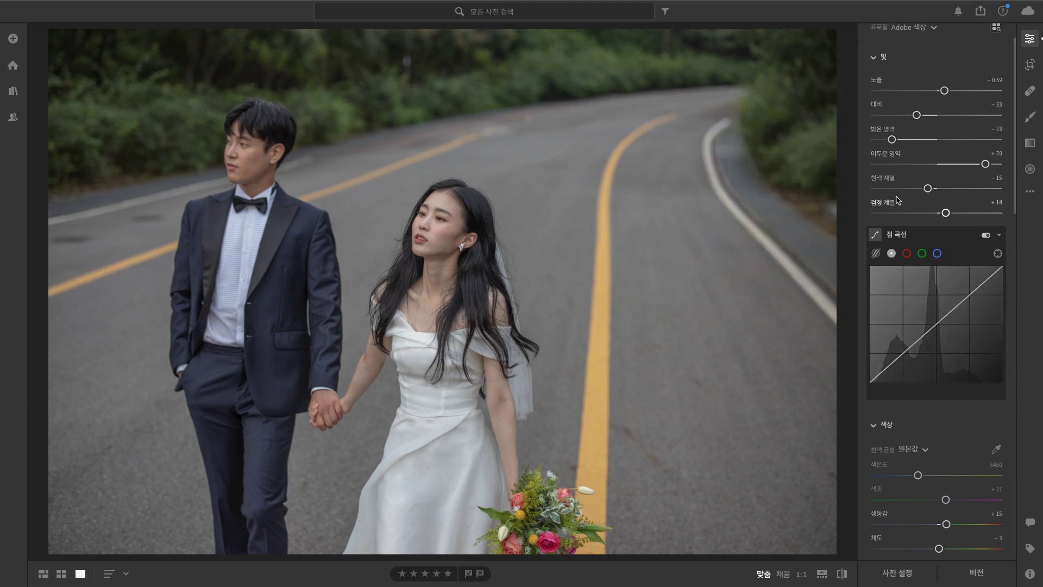
scroll(871, 229, down, 1)
scroll(869, 230, down, 2)
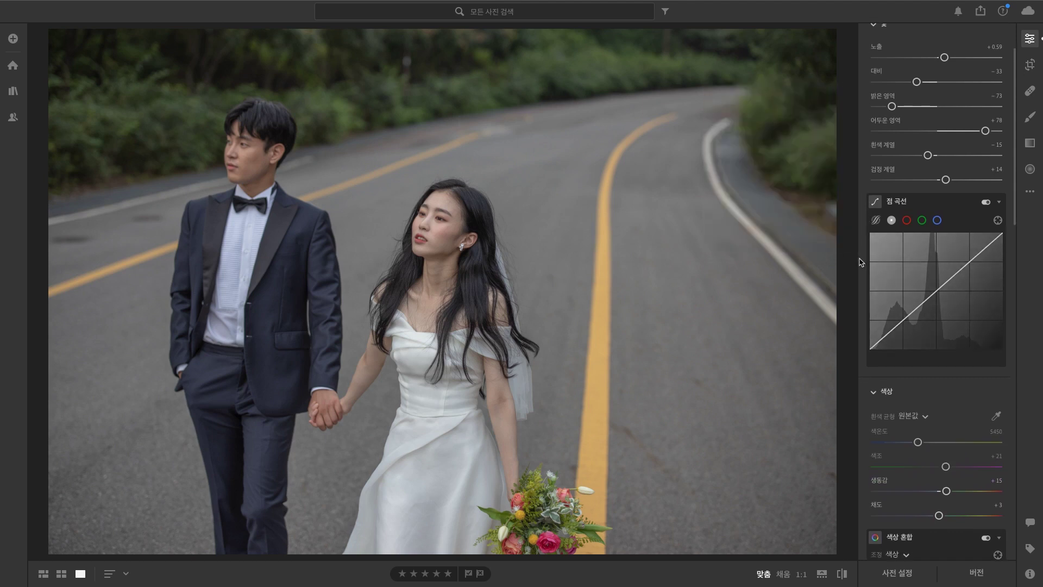
scroll(863, 248, down, 1)
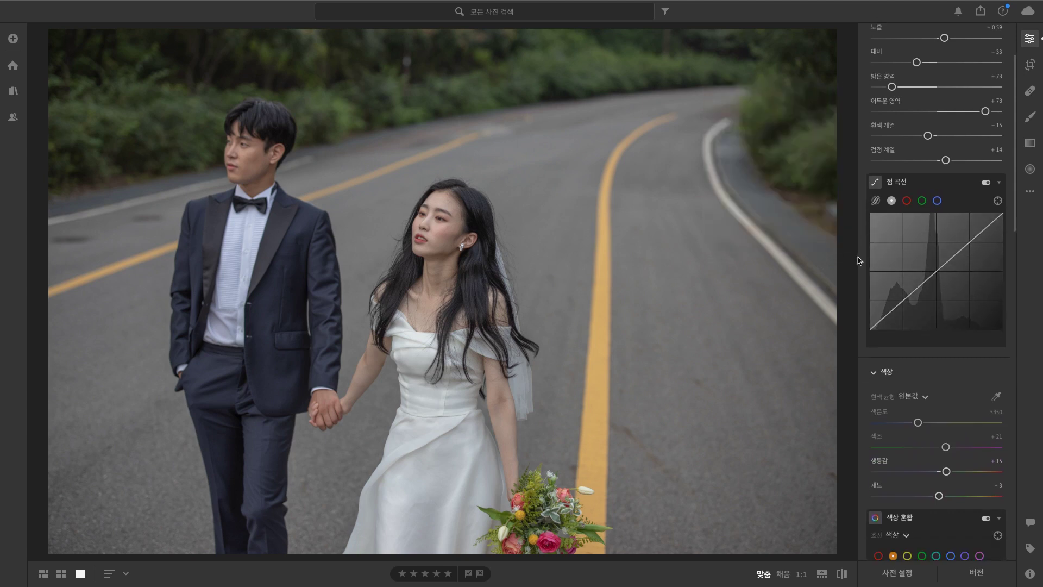
mouse_move(867, 328)
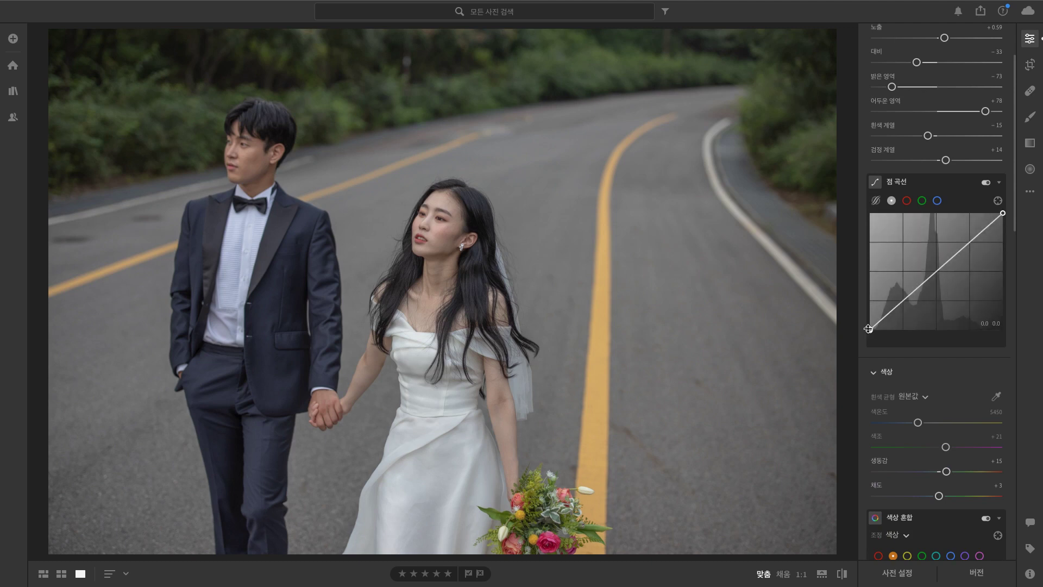
drag(868, 328, 863, 311)
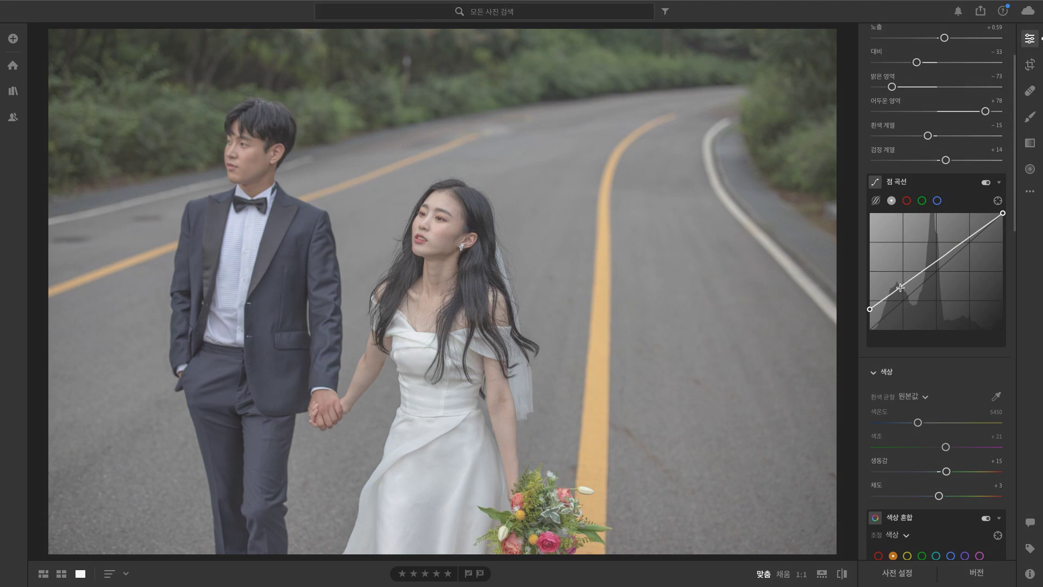
drag(899, 287, 904, 297)
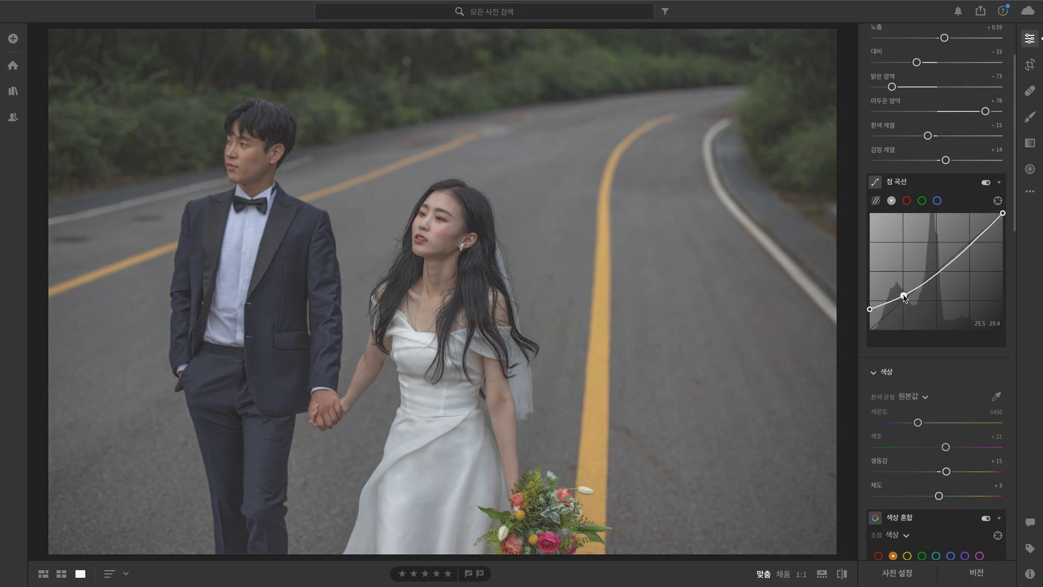
Add a raised midtone point and a highlight point at about 75.7, 75.3 to the main curve.
click(939, 275)
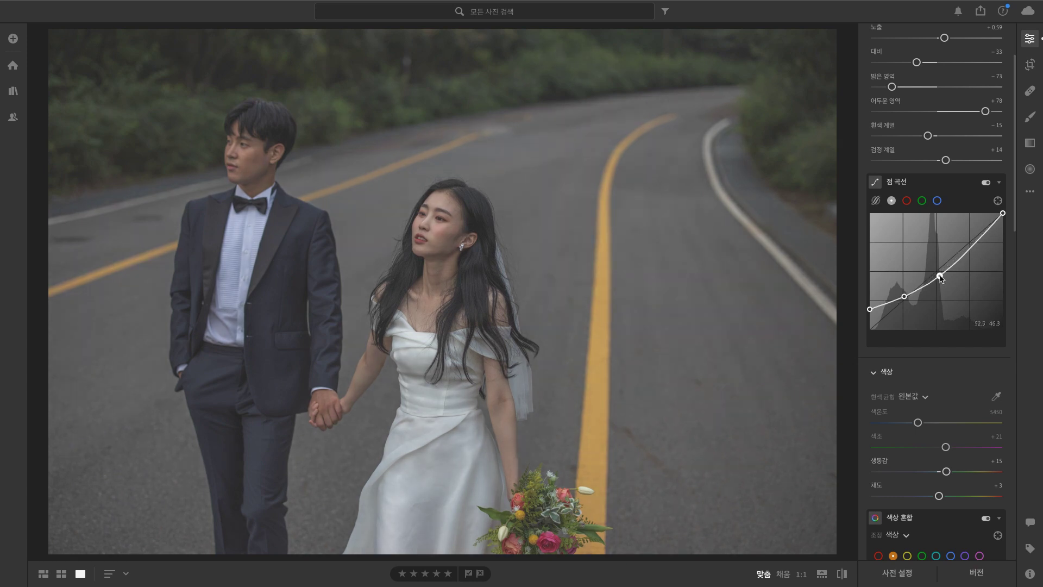
drag(939, 276, 931, 268)
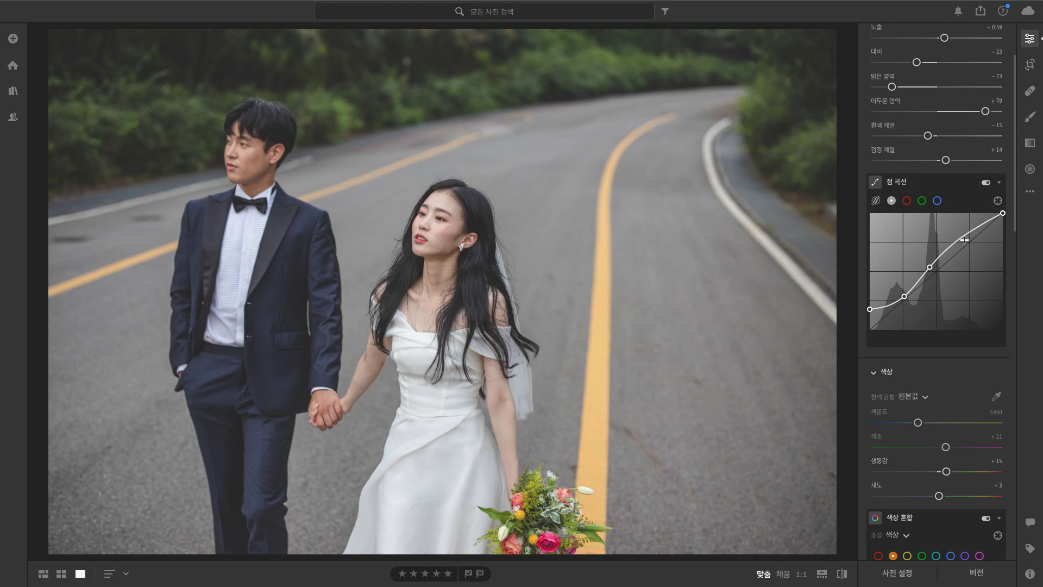
drag(962, 237, 970, 242)
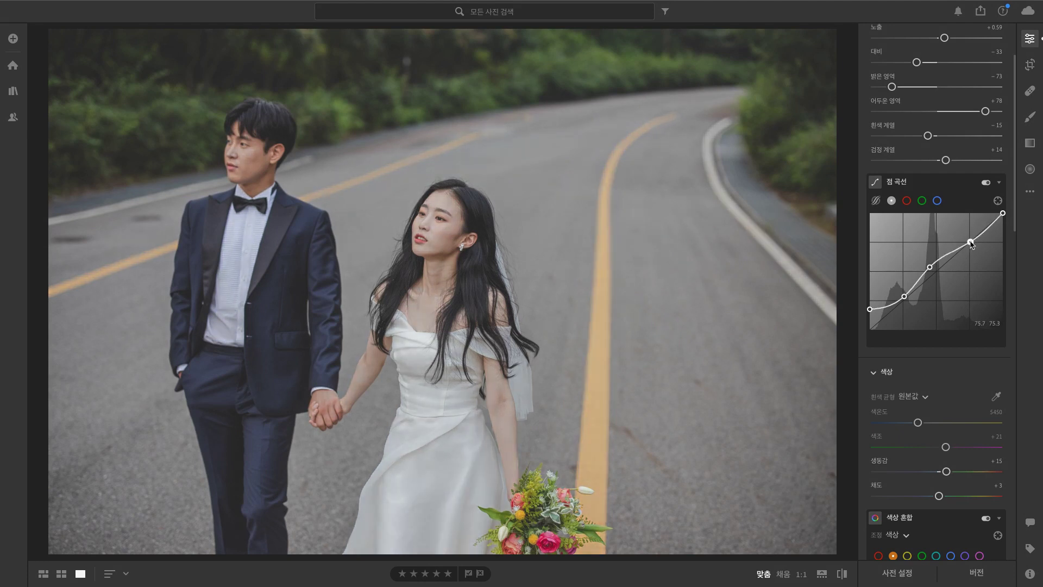
Lower the main curve's white end point and fine-tune its black, shadow and midtone points for a stronger matte S-curve.
drag(1002, 215, 1008, 227)
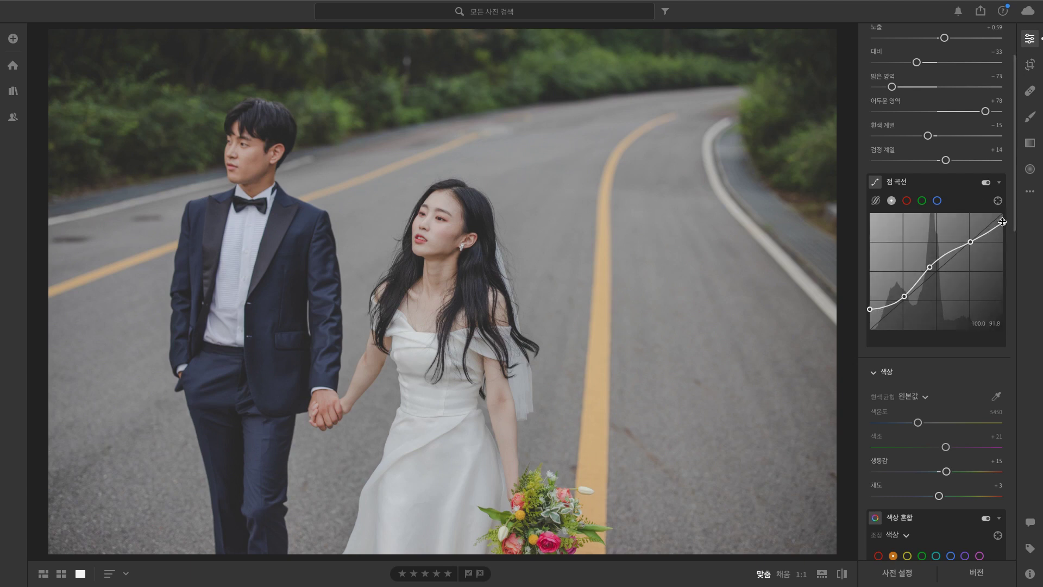
drag(1002, 222, 1002, 227)
click(869, 309)
drag(870, 310, 869, 308)
drag(903, 297, 906, 302)
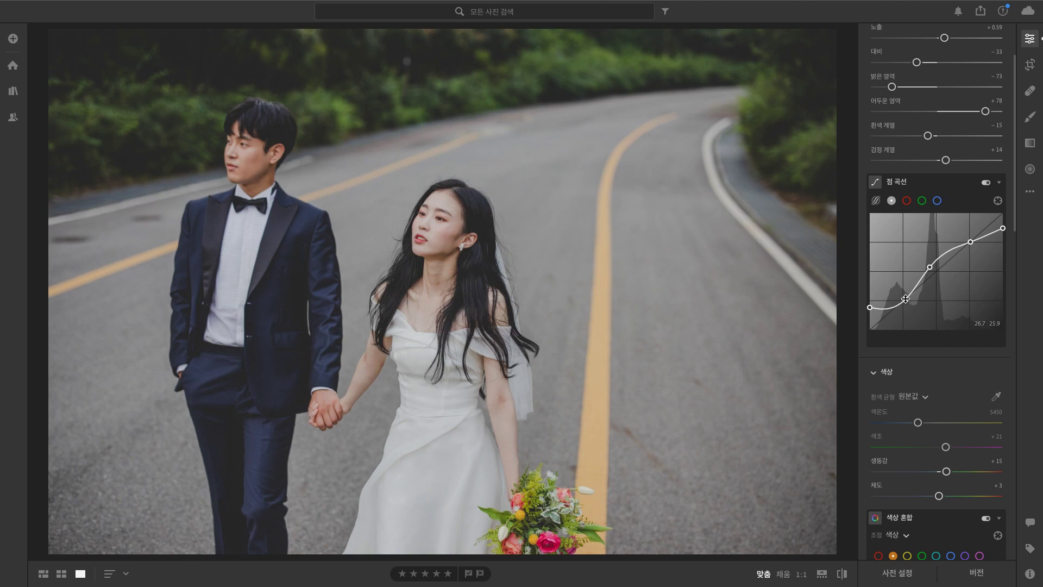
drag(933, 267, 931, 265)
Examine the red, green and blue channel curves alongside the main point curve.
click(907, 200)
click(922, 201)
click(936, 200)
click(907, 201)
click(921, 200)
click(891, 200)
click(907, 201)
click(921, 200)
click(937, 201)
click(906, 201)
Add a midpoint to the green channel curve and raise it slightly, to about 48.6, 50.2.
click(922, 200)
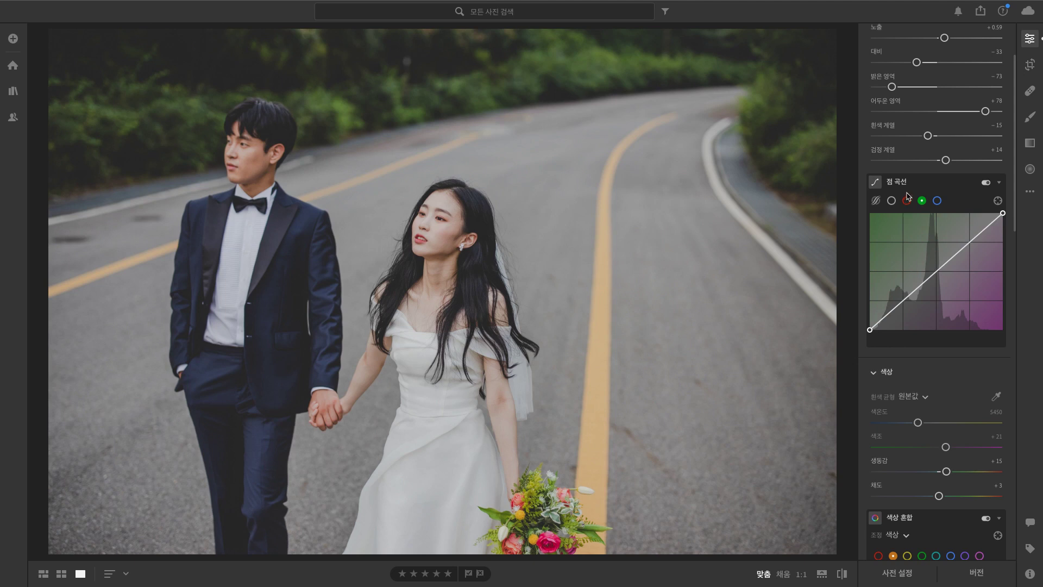
click(936, 271)
drag(937, 274, 935, 273)
drag(935, 272, 934, 273)
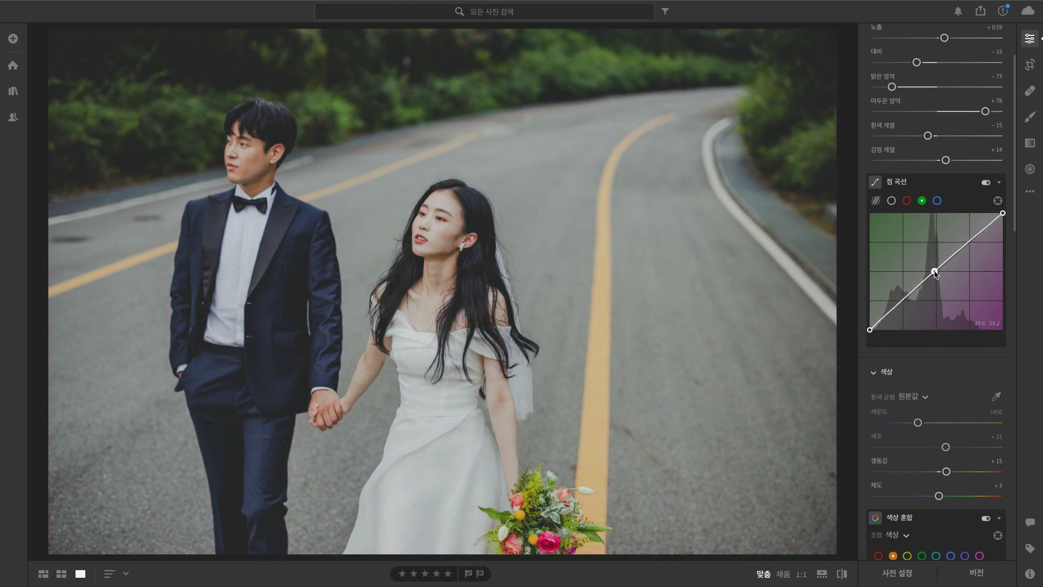
Add a midpoint to the blue channel curve and raise it slightly.
click(937, 201)
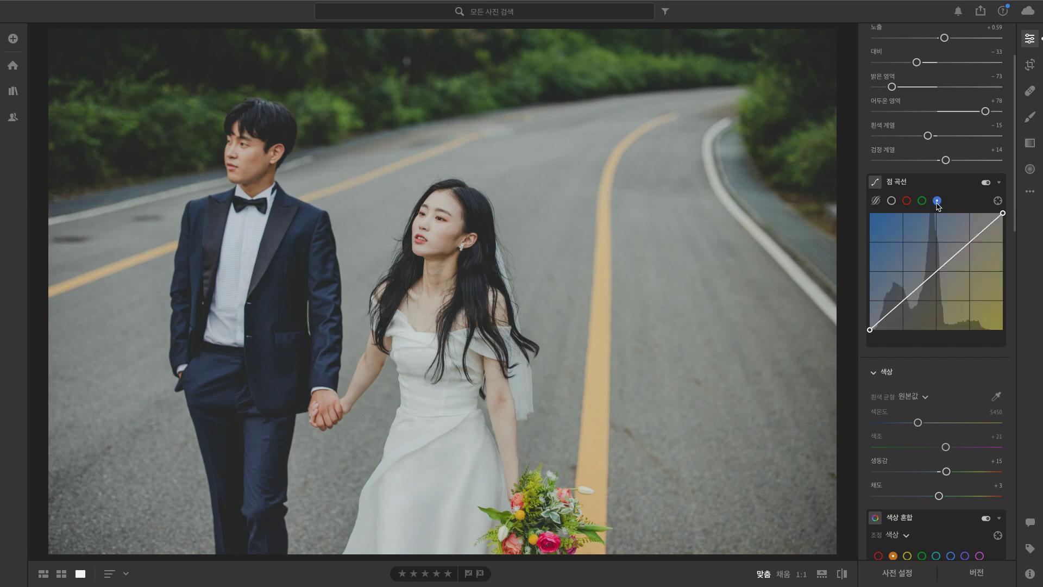
click(937, 272)
drag(937, 272, 935, 272)
Try a raised midpoint on the red channel curve and remove the point again.
click(907, 201)
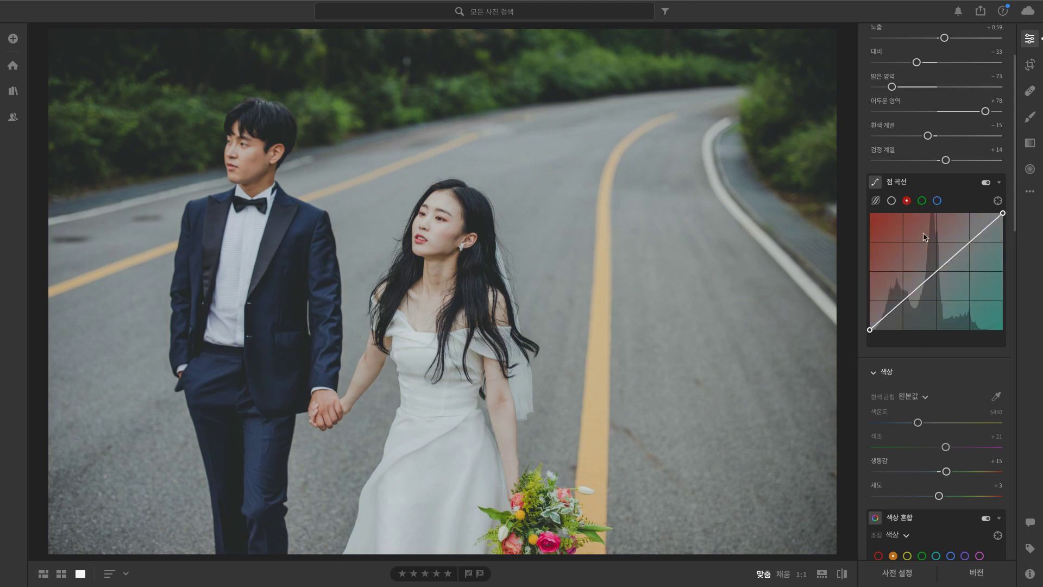
click(935, 273)
mouse_move(936, 275)
mouse_down()
mouse_move(929, 269)
mouse_move(950, 284)
mouse_move(898, 237)
mouse_move(955, 295)
mouse_move(928, 264)
mouse_up()
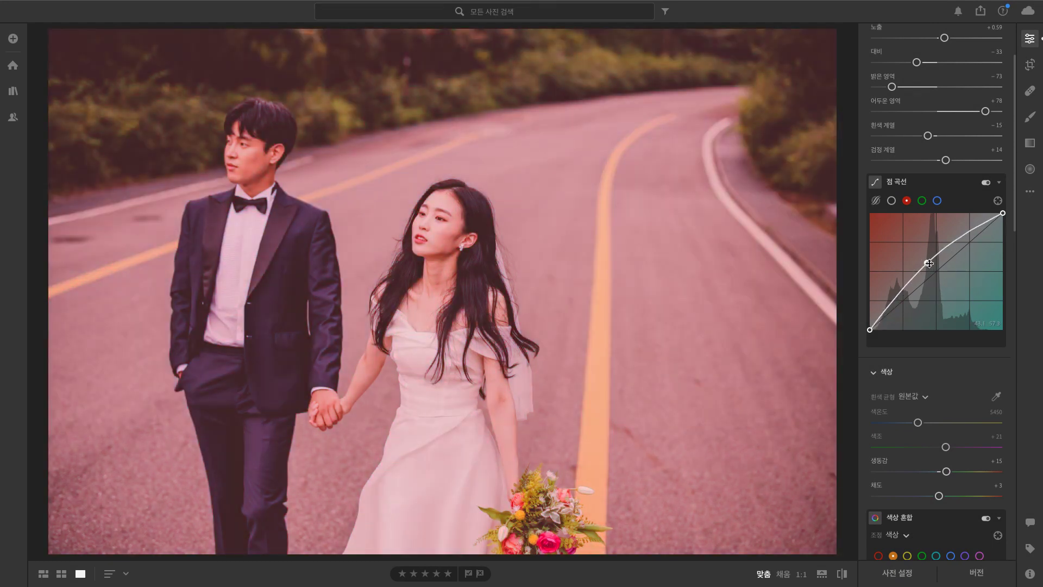
double_click(929, 263)
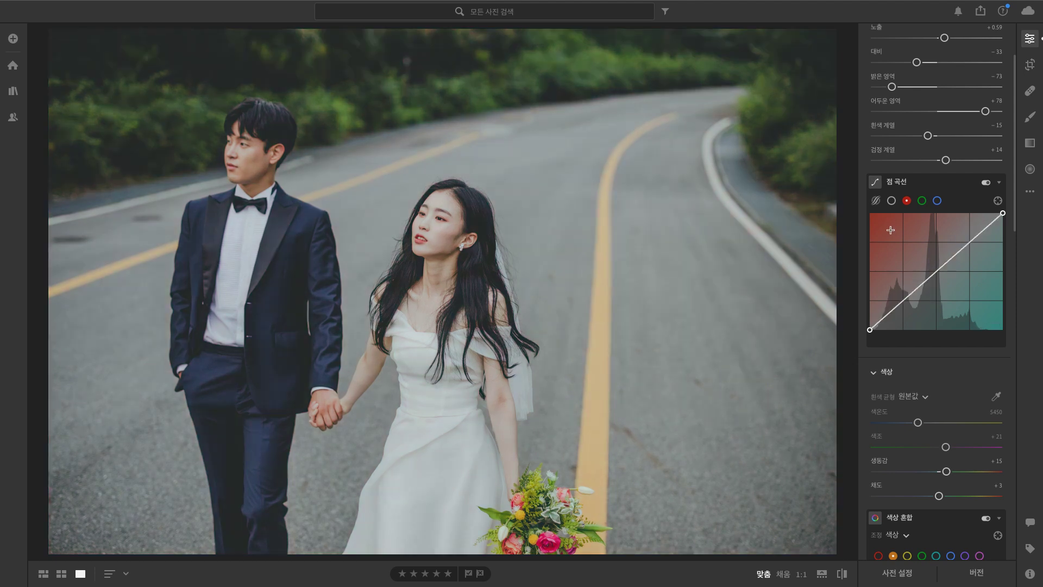
Try a slightly cooler colour temperature and reset it.
scroll(952, 260, down, 5)
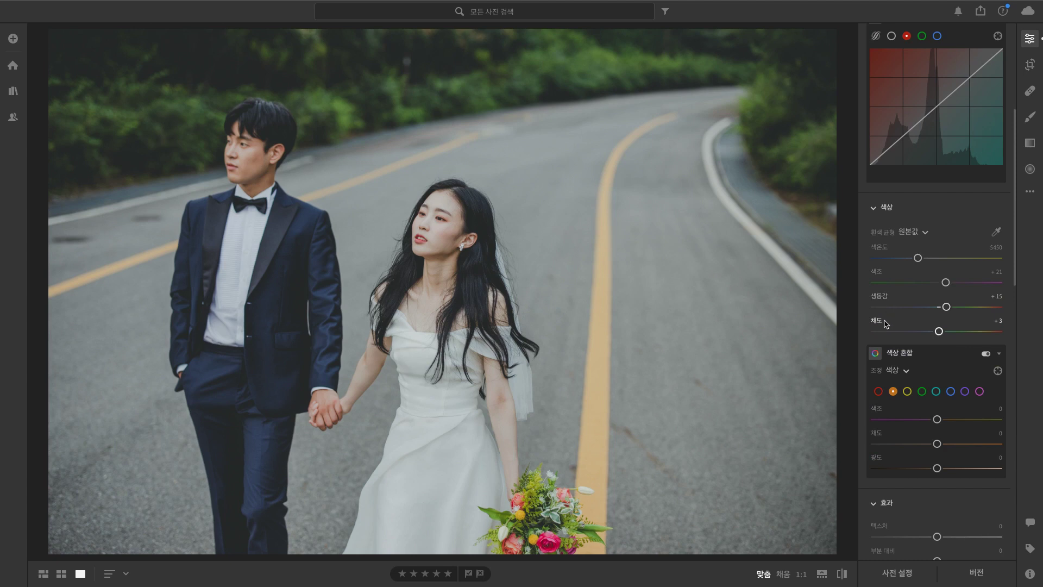
mouse_move(918, 257)
mouse_down()
mouse_move(938, 257)
mouse_move(915, 258)
mouse_up()
double_click(915, 258)
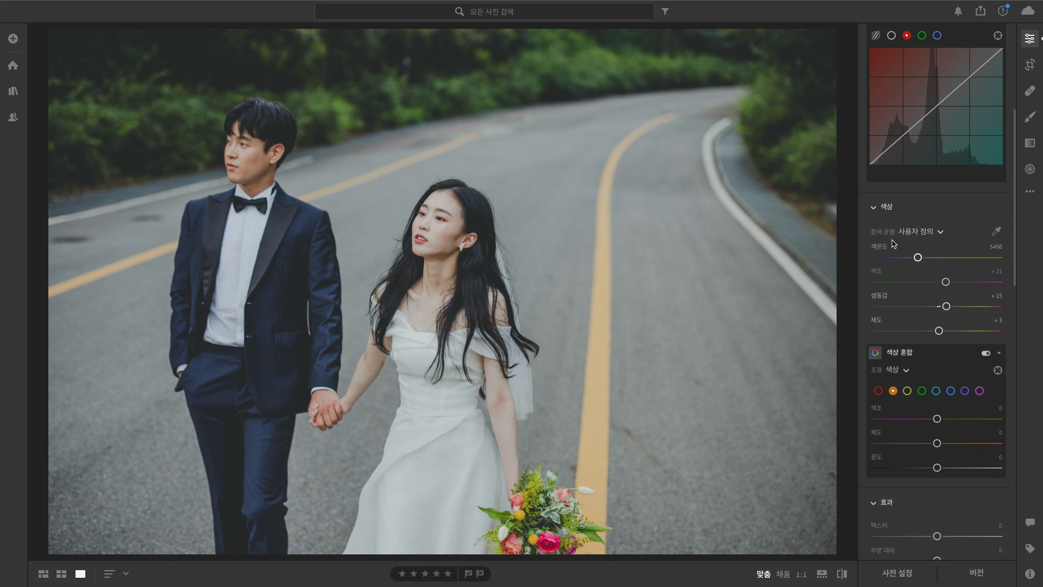
Try white balance presets including Daylight (일광), and restore the As Shot setting (원본값).
click(916, 234)
click(918, 251)
click(919, 232)
click(918, 273)
click(917, 231)
click(918, 287)
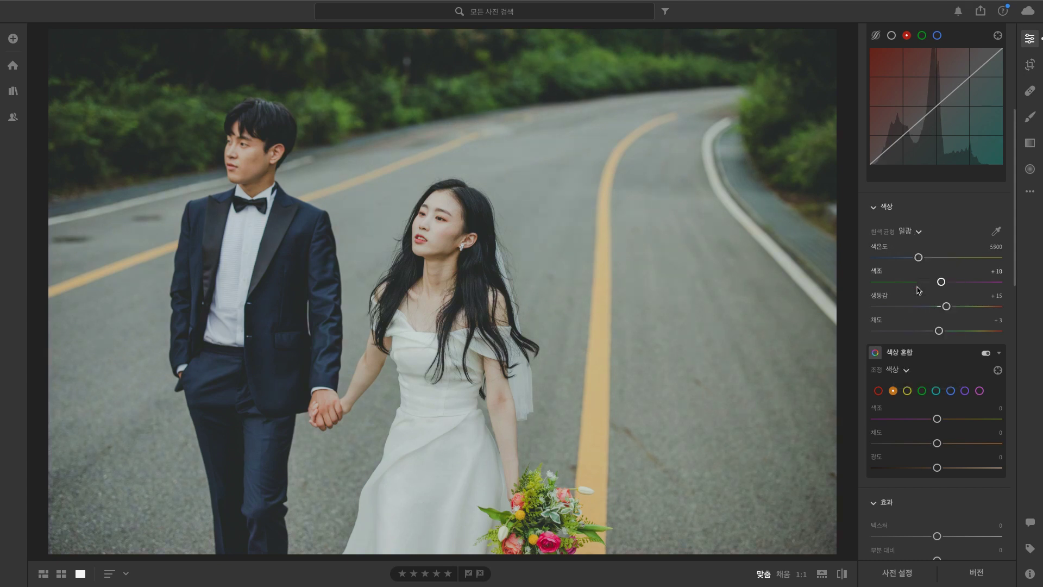
click(915, 232)
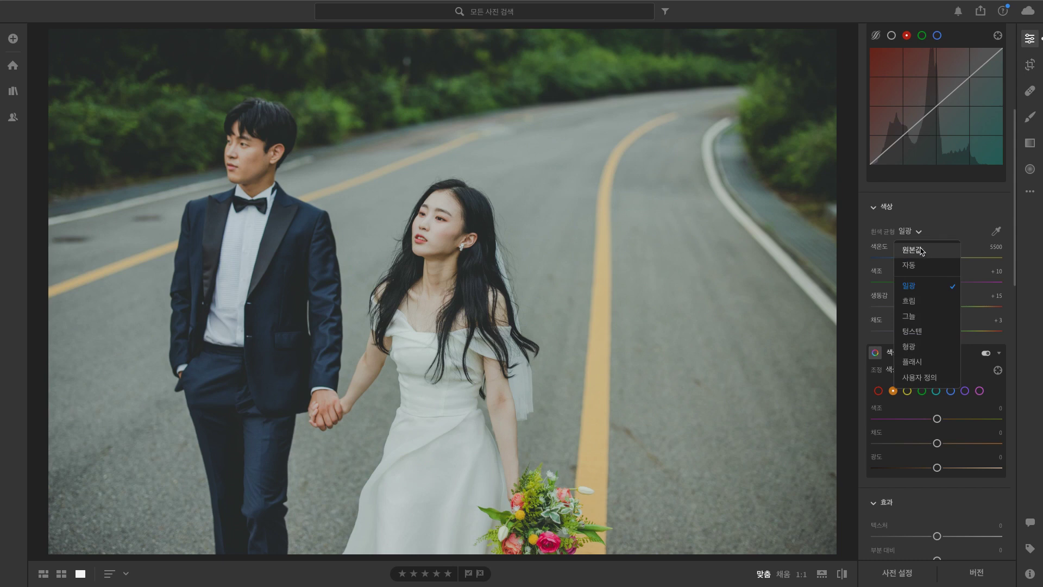
click(920, 250)
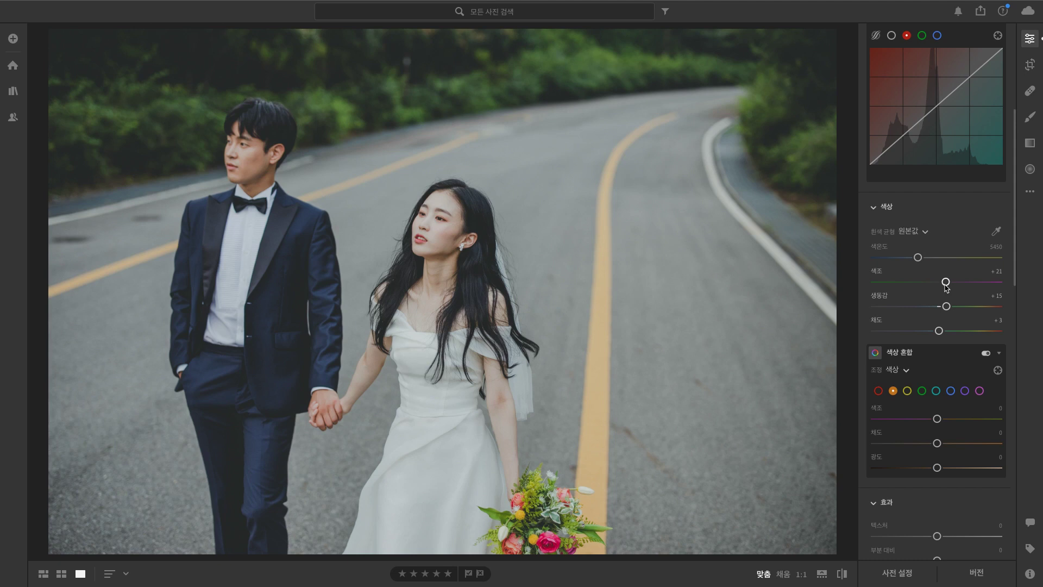
Set the photo's vibrance to +30.
scroll(867, 283, down, 1)
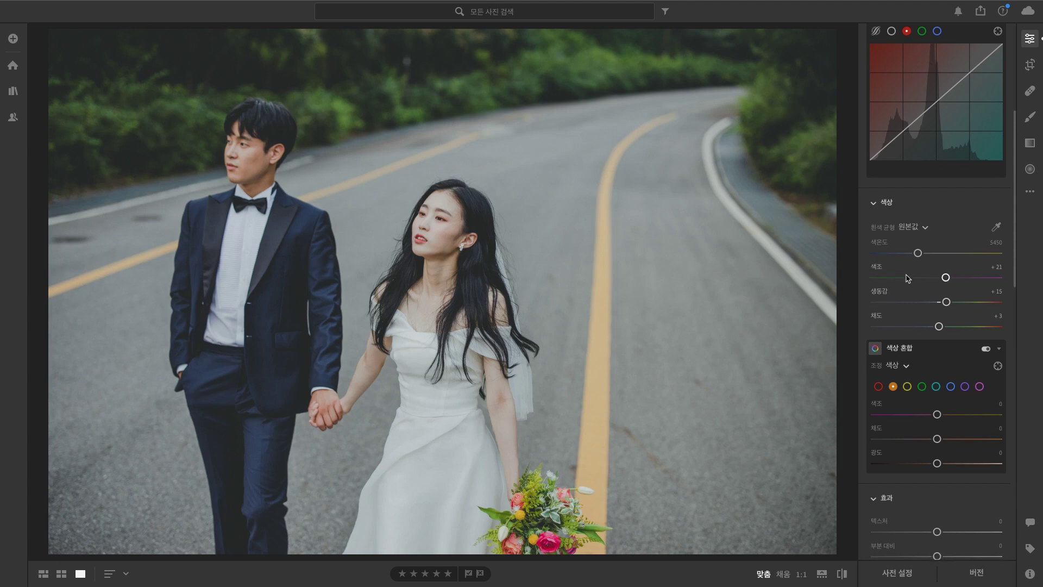
scroll(907, 277, down, 2)
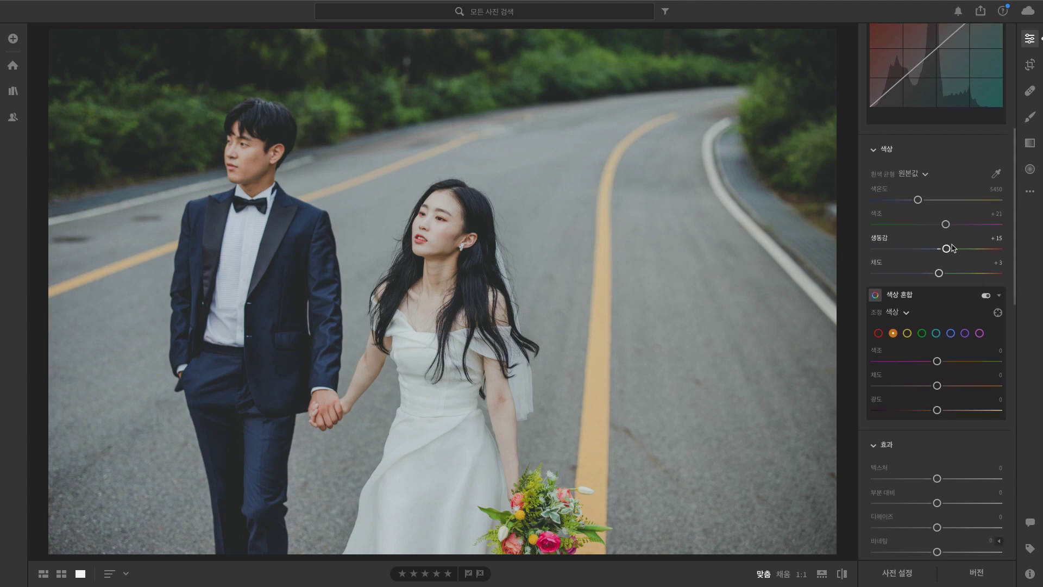
drag(949, 253, 959, 251)
scroll(872, 256, down, 1)
scroll(869, 257, up, 6)
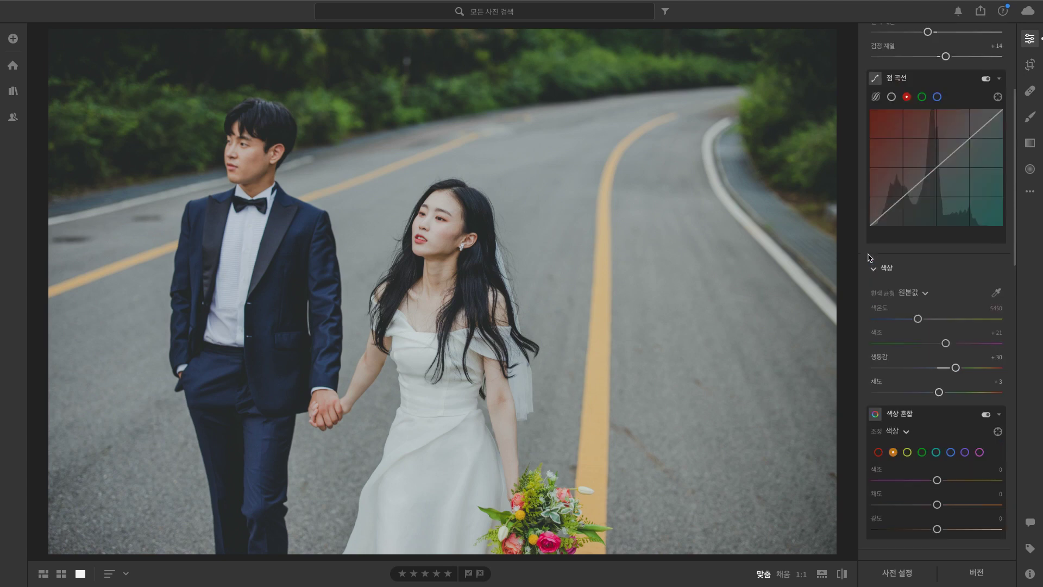
scroll(867, 256, down, 1)
scroll(867, 260, up, 4)
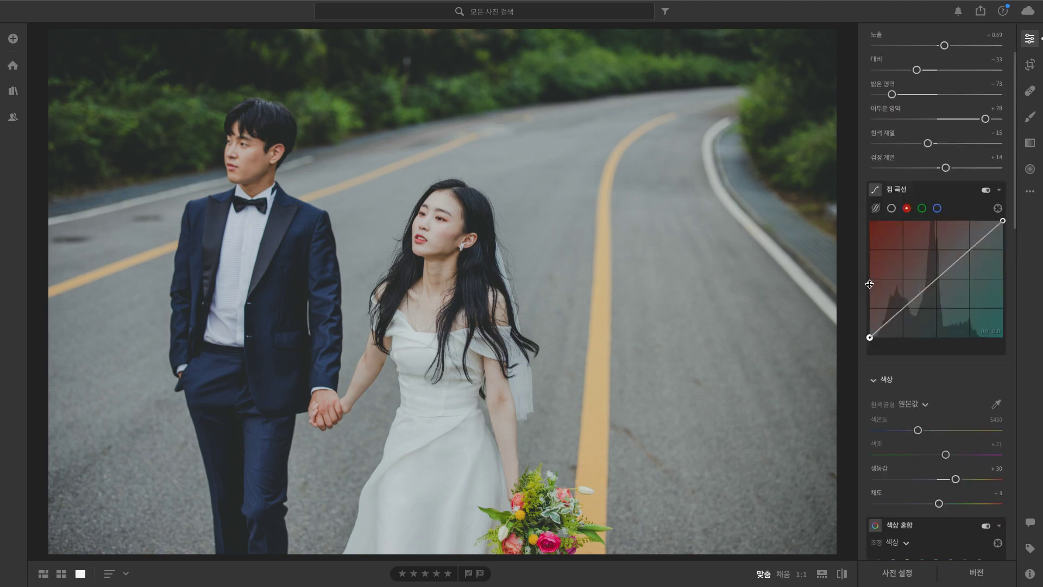
Raise the photo's highlights to +7 and compare the edit with the original several times.
scroll(866, 286, up, 1)
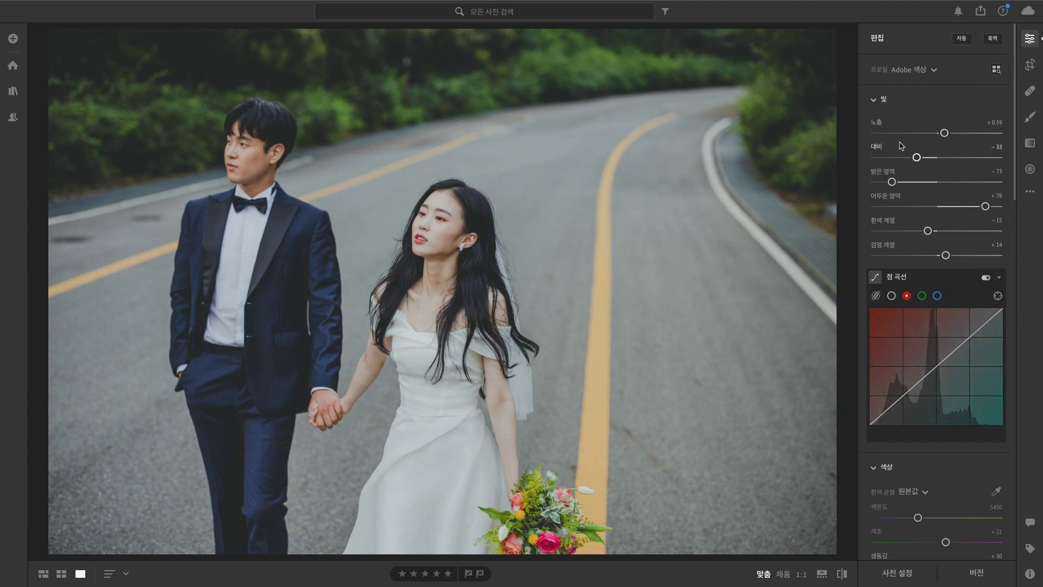
drag(895, 183, 945, 185)
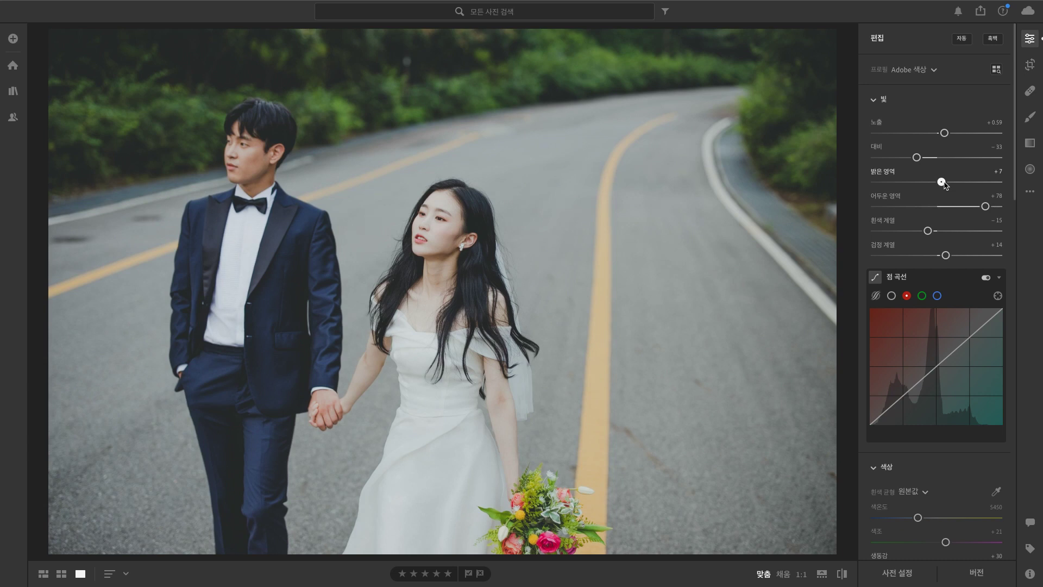
key(backslash)
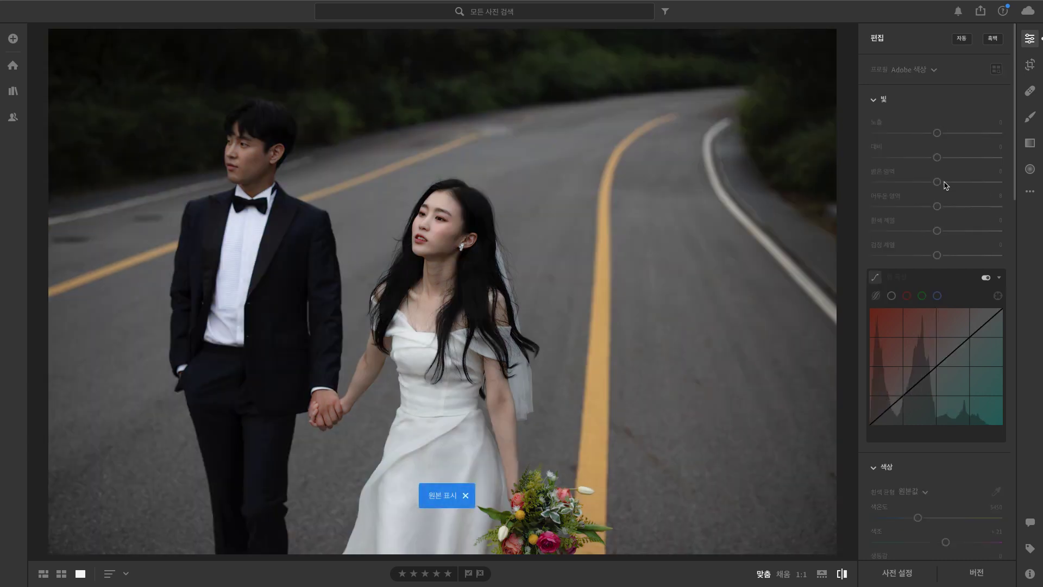
key(backslash)
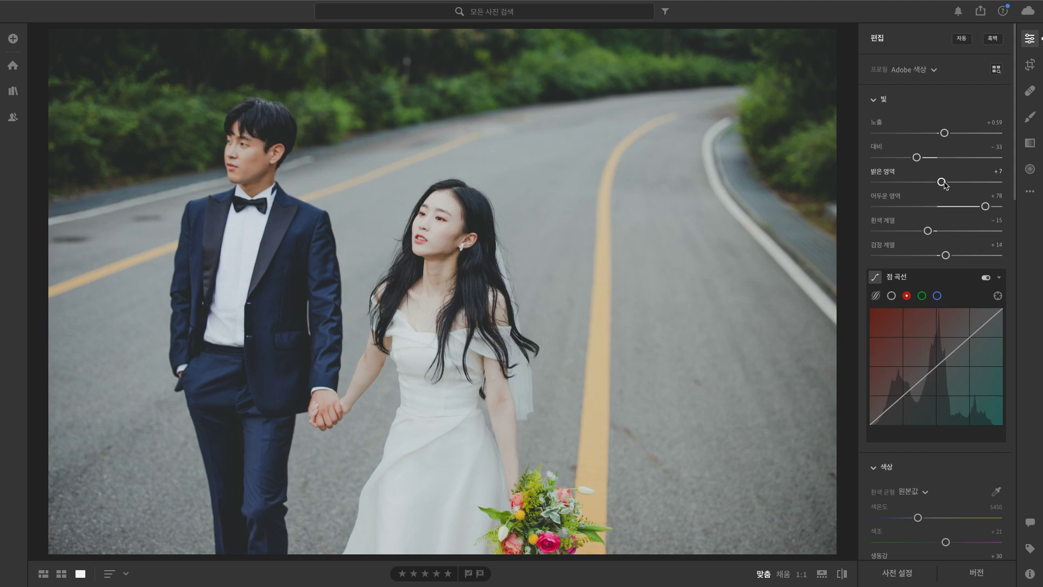
key(backslash)
key(backslash)
key(backslash)
key(backslash)
Shift the hue of the green foliage to +4 with the colour mixer's targeted adjustment.
scroll(868, 210, down, 5)
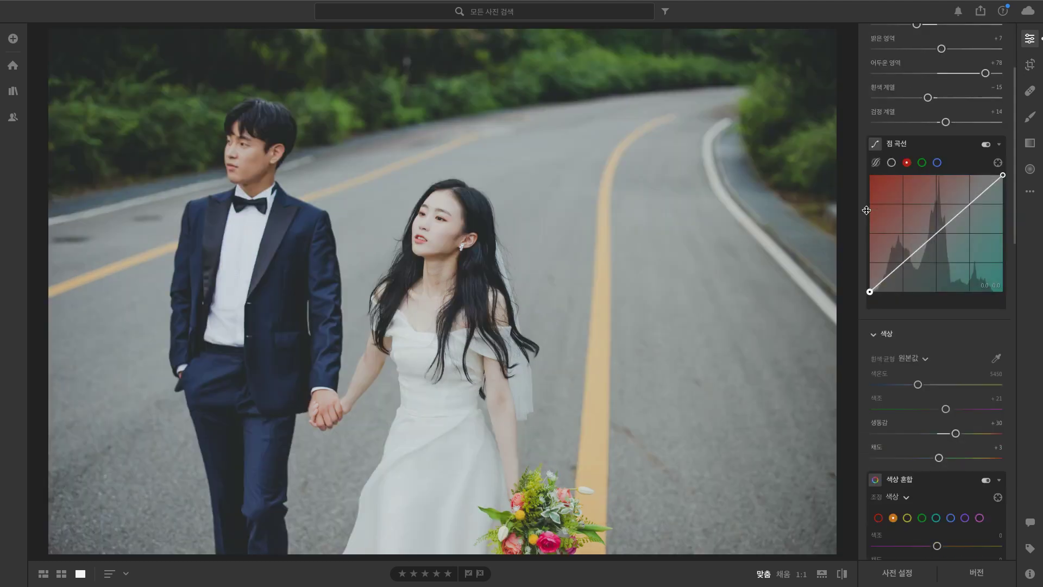
scroll(868, 212, down, 1)
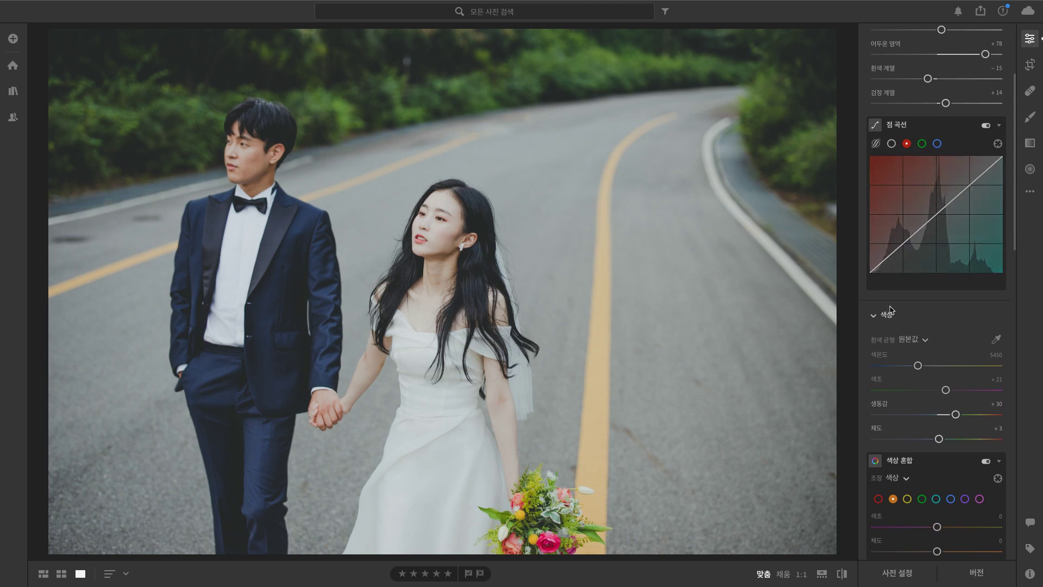
scroll(891, 310, down, 6)
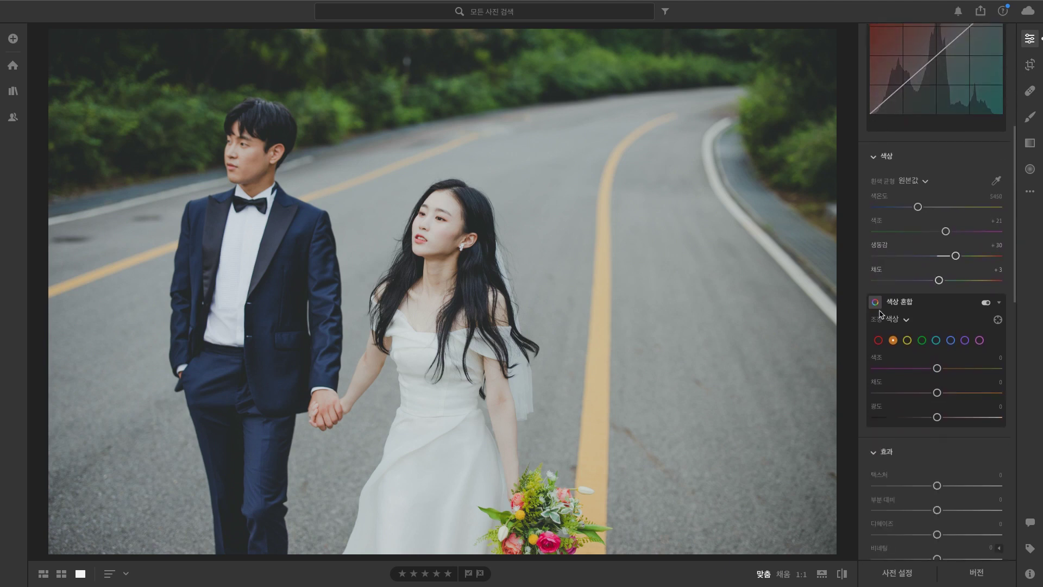
scroll(885, 312, down, 2)
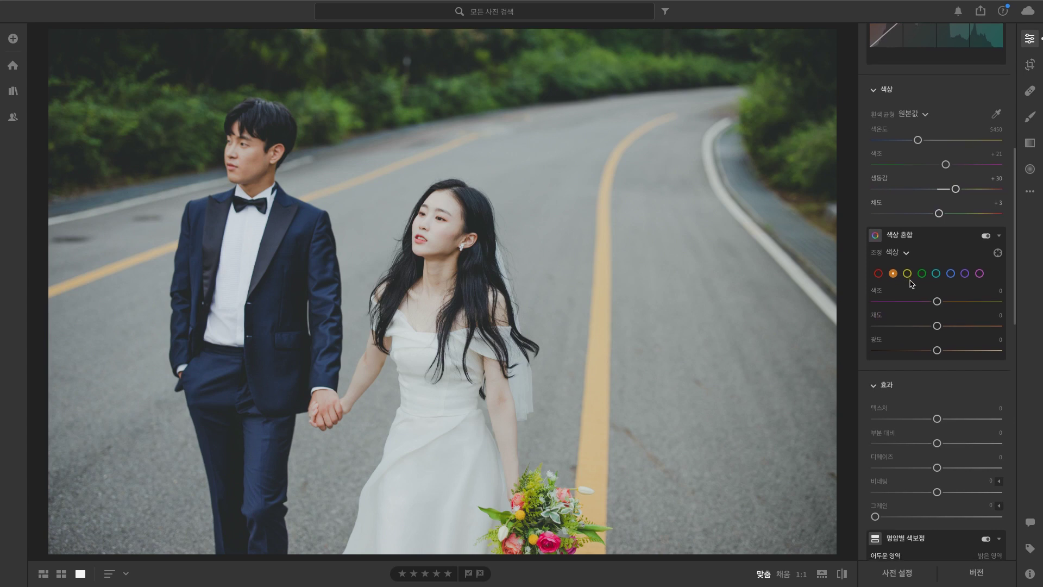
click(998, 254)
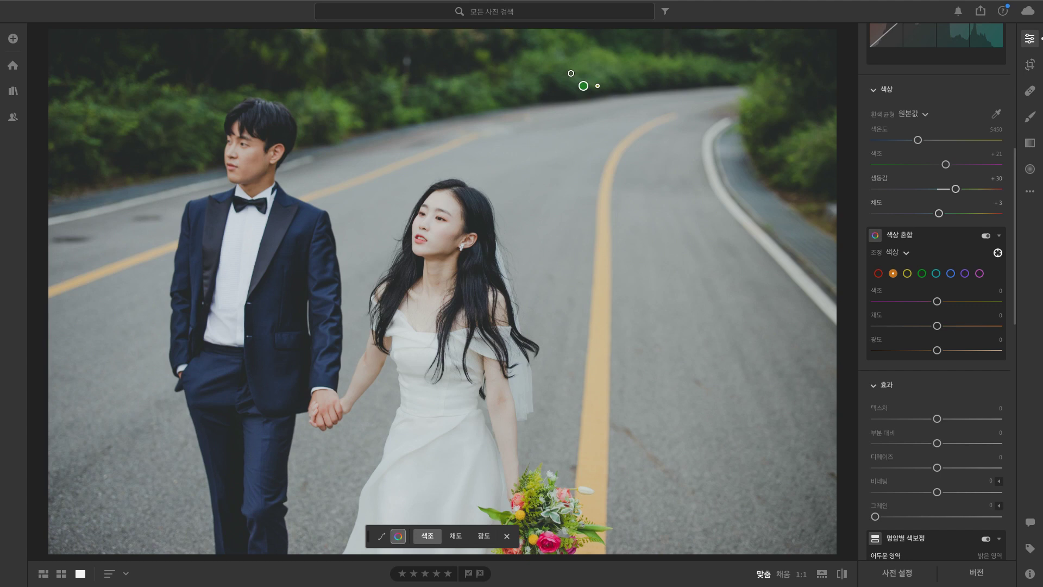
mouse_move(570, 73)
mouse_down()
mouse_move(547, 73)
mouse_move(580, 73)
mouse_move(521, 73)
mouse_move(616, 73)
mouse_move(533, 72)
mouse_move(589, 73)
mouse_move(573, 73)
mouse_up()
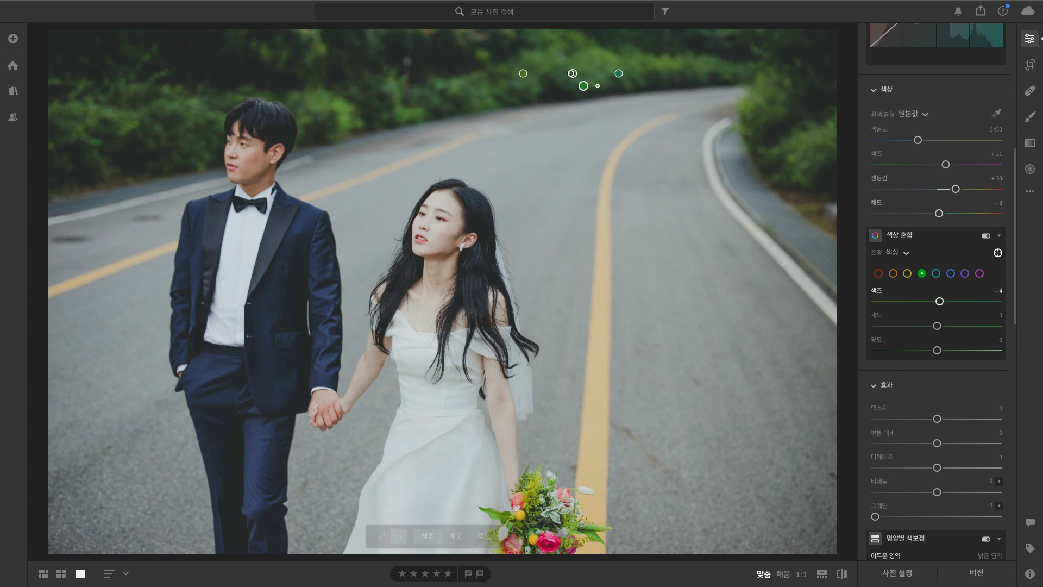
Set the greens' saturation to +24 and luminance to +30 using targeted adjustment on the foliage, then exit the tool.
click(455, 536)
mouse_move(585, 79)
mouse_down()
mouse_move(633, 80)
mouse_move(556, 79)
mouse_move(596, 80)
mouse_up()
click(485, 537)
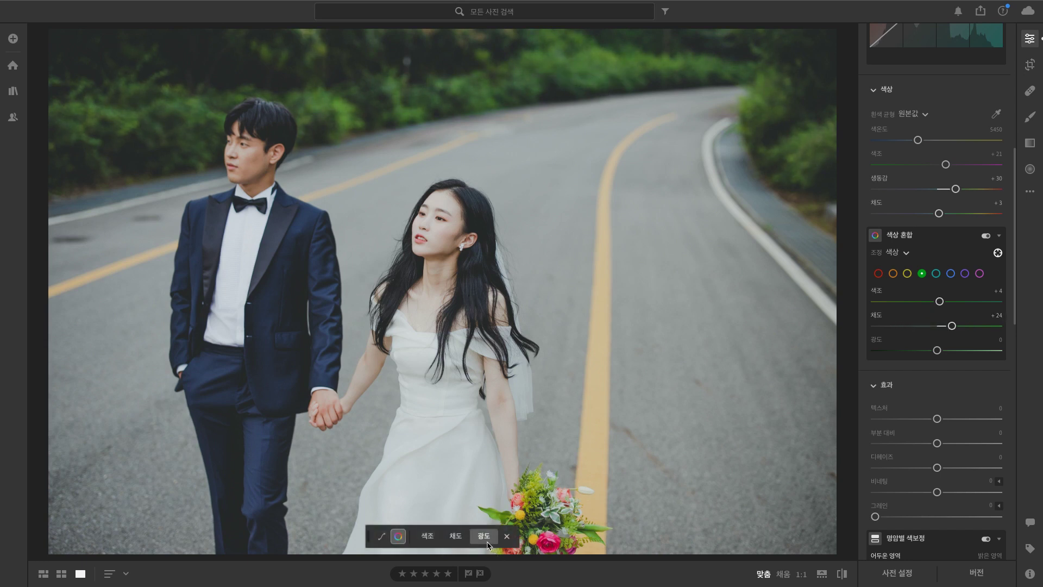
mouse_move(573, 78)
mouse_down()
mouse_move(592, 79)
mouse_move(540, 78)
mouse_move(589, 79)
mouse_up()
click(998, 254)
Try a film grain amount of 80 and inspect it on the bride's face at 1:1.
scroll(989, 265, down, 2)
scroll(972, 305, down, 2)
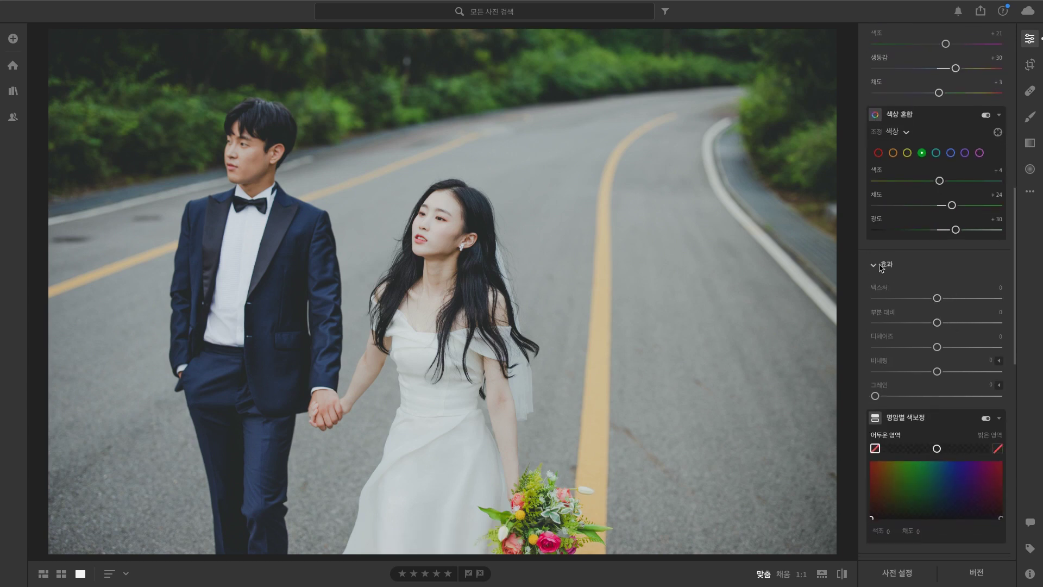
scroll(895, 282, down, 1)
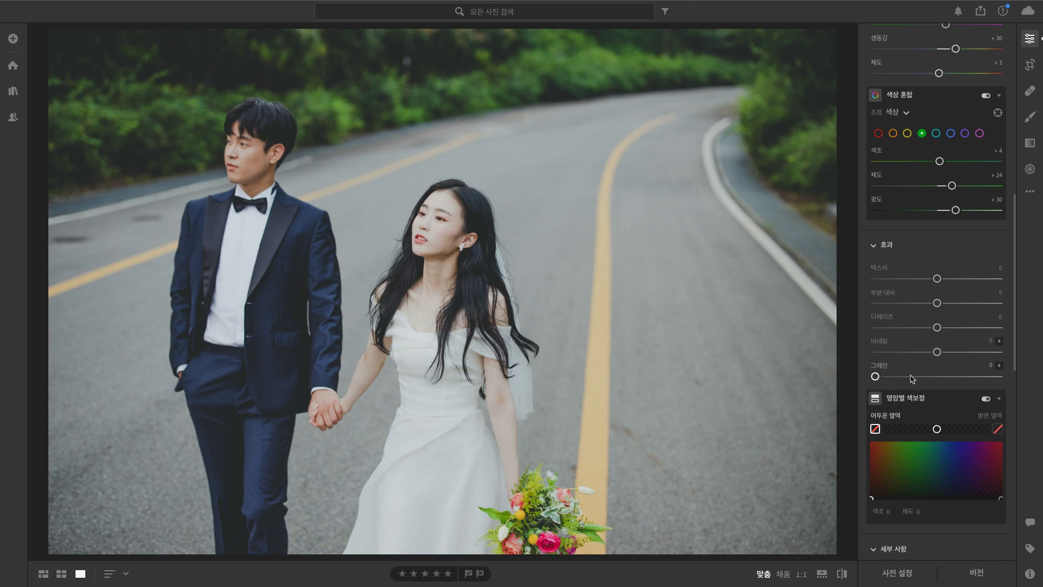
click(948, 377)
drag(948, 376, 961, 376)
drag(962, 378, 969, 379)
drag(968, 378, 973, 379)
click(440, 209)
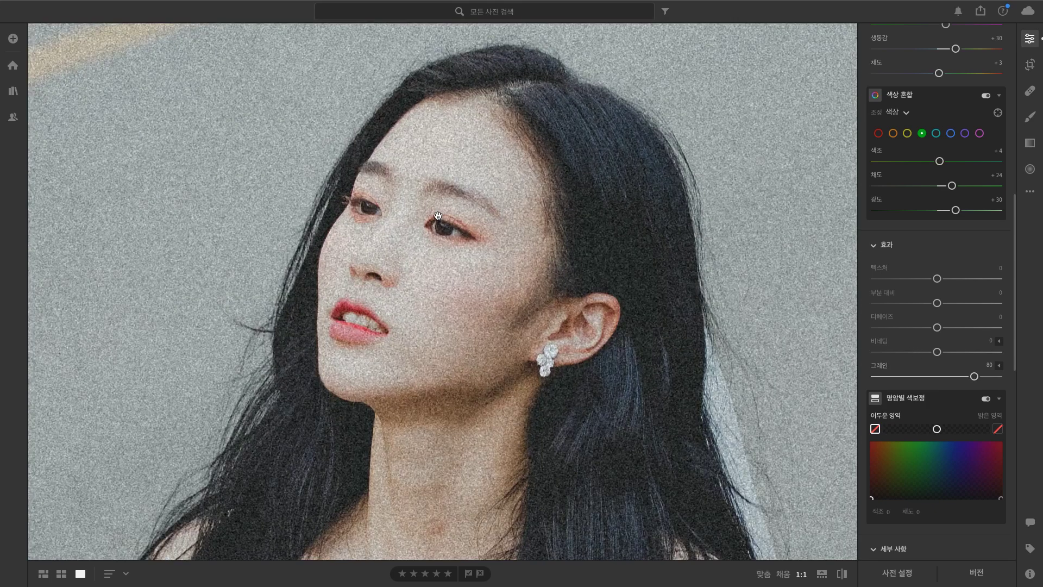
drag(485, 289, 477, 250)
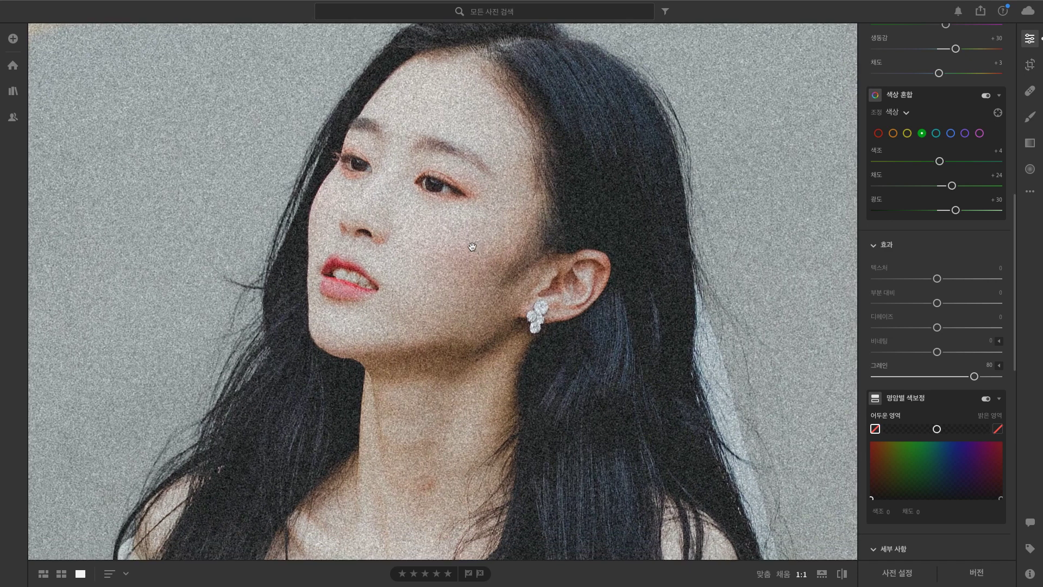
Reset the grain, set it to 81, and check it at fitted size and 1:1.
double_click(974, 376)
drag(874, 376, 978, 385)
click(391, 184)
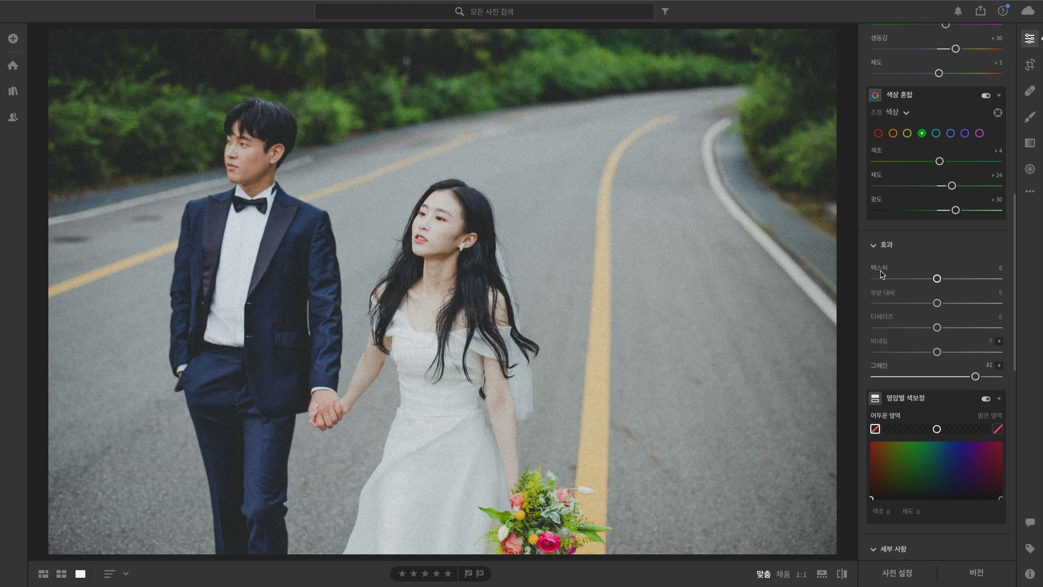
click(421, 231)
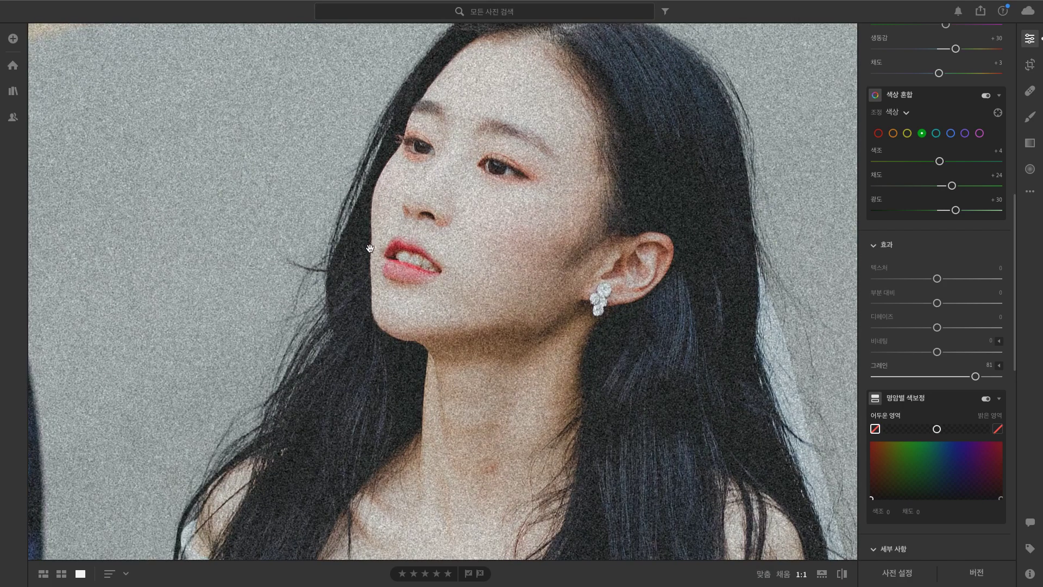
Try texture at +49, view the whole photo, and set texture to -35 for a softer look.
drag(937, 278, 967, 279)
click(616, 263)
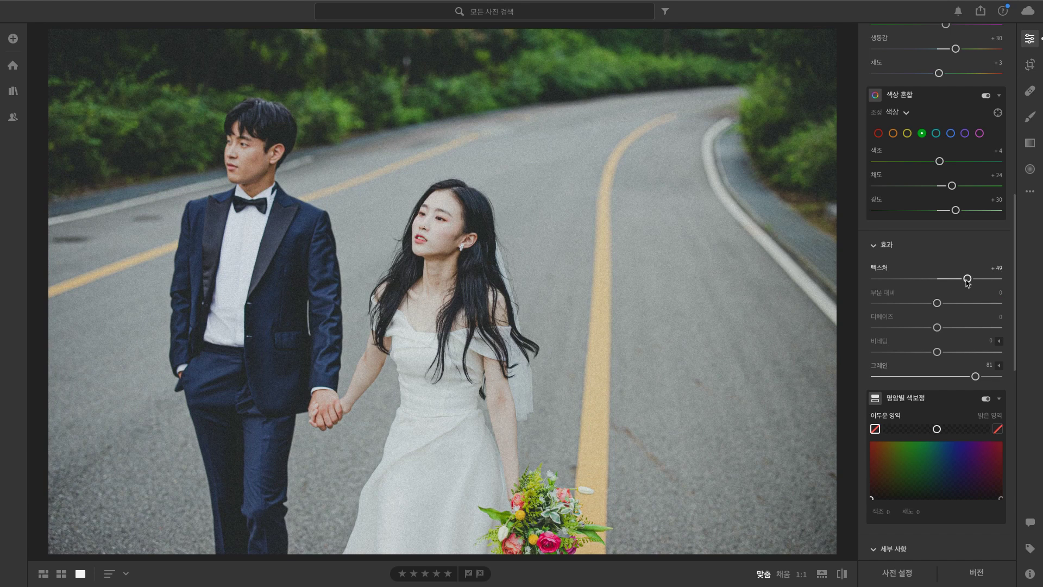
drag(967, 279, 915, 280)
Try a light vignette, set the vignette to a darker -20, and compare the photo with the original.
scroll(916, 359, down, 1)
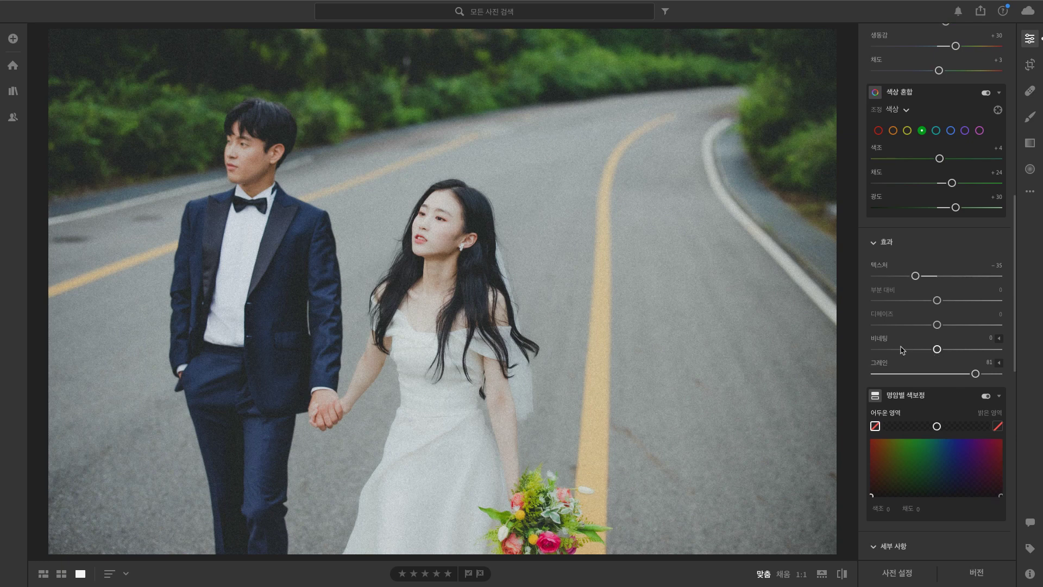
drag(936, 349, 945, 351)
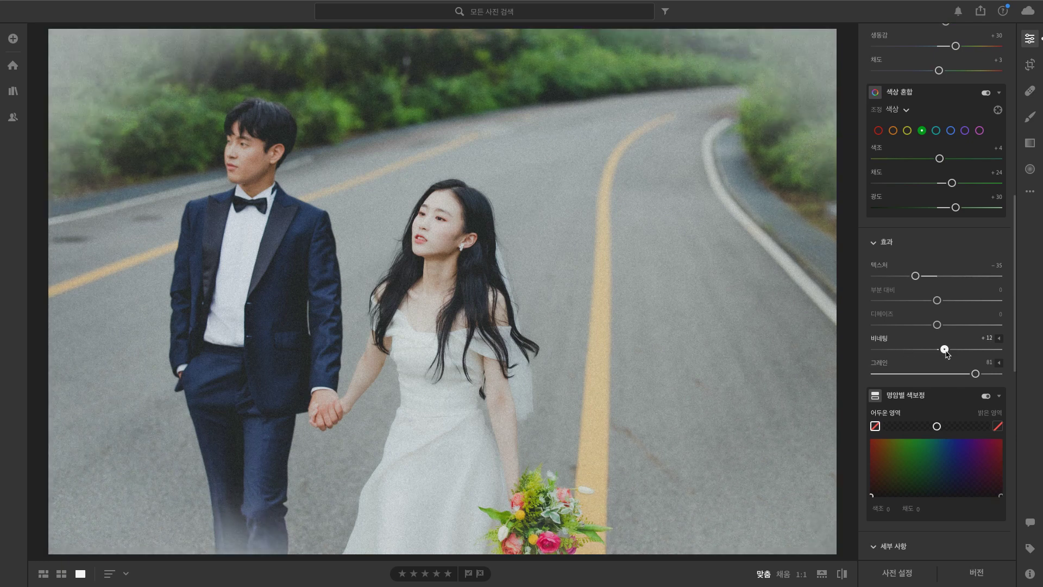
drag(945, 351, 933, 351)
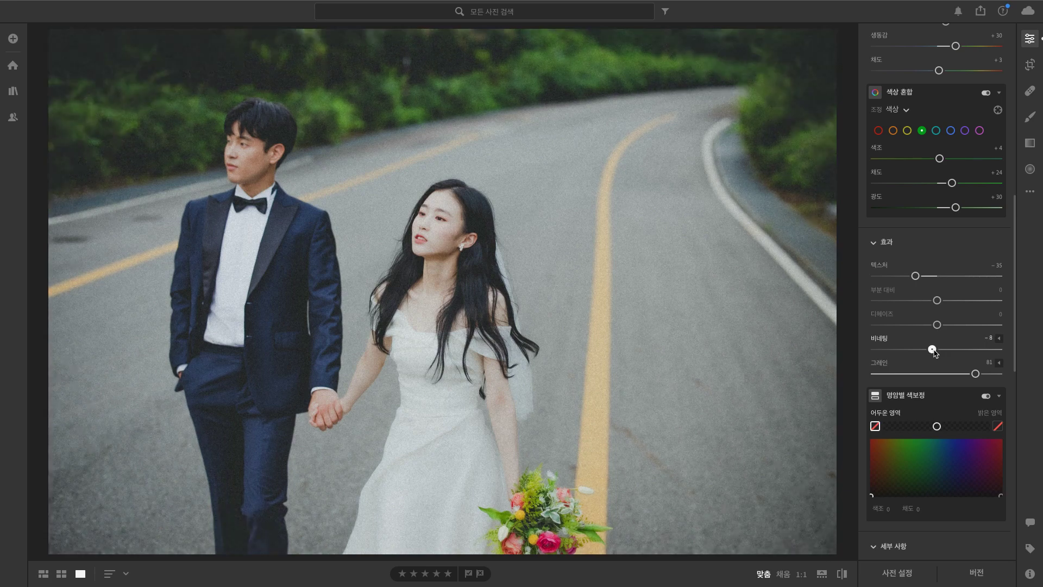
drag(933, 352, 927, 354)
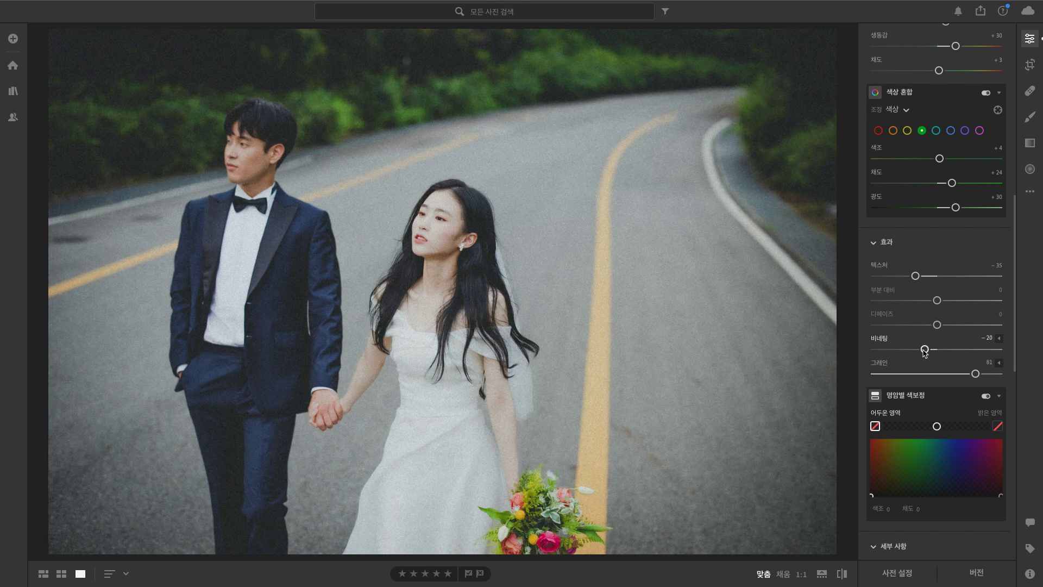
key(backslash)
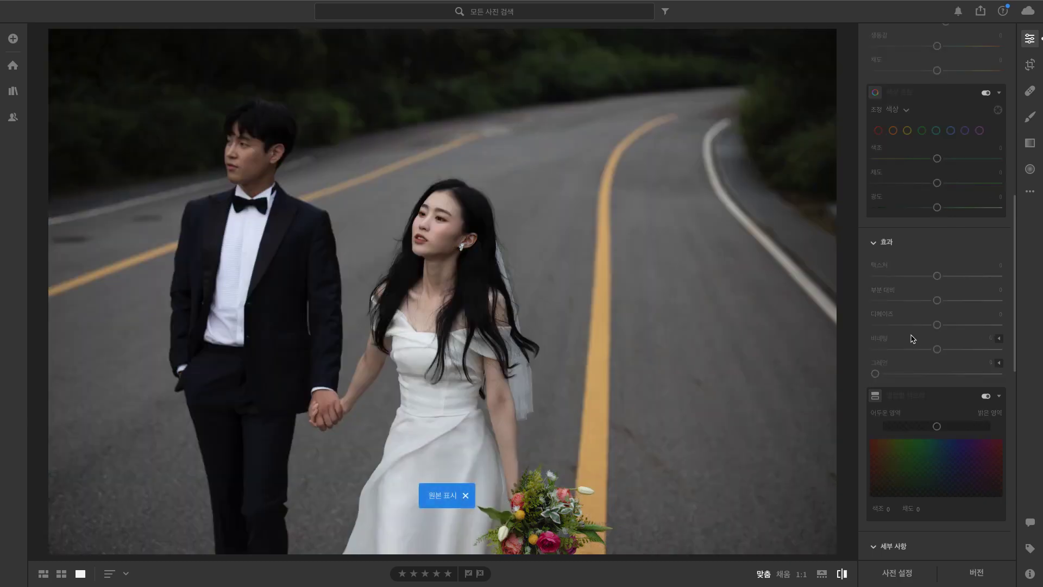
key(backslash)
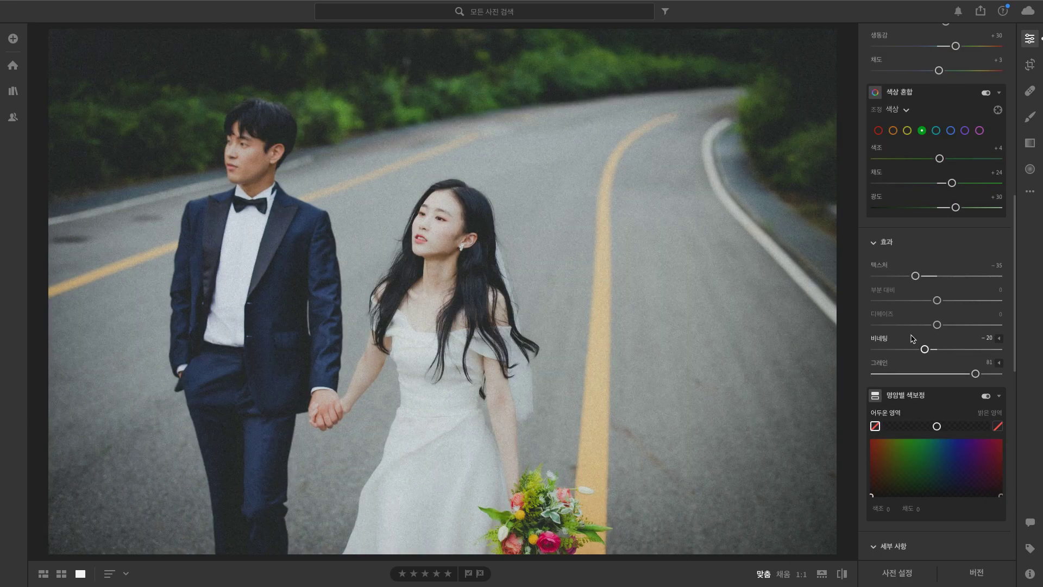
Apply split toning with a muted yellow tint in the shadows and a violet-blue highlight tint at hue 259, saturation 15.
scroll(912, 339, down, 5)
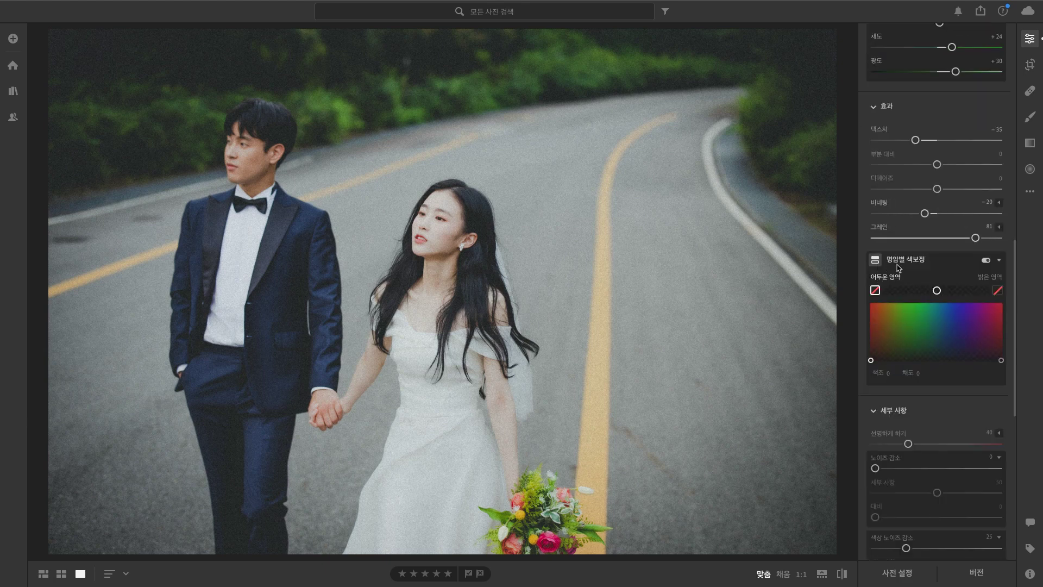
mouse_move(913, 264)
click(998, 291)
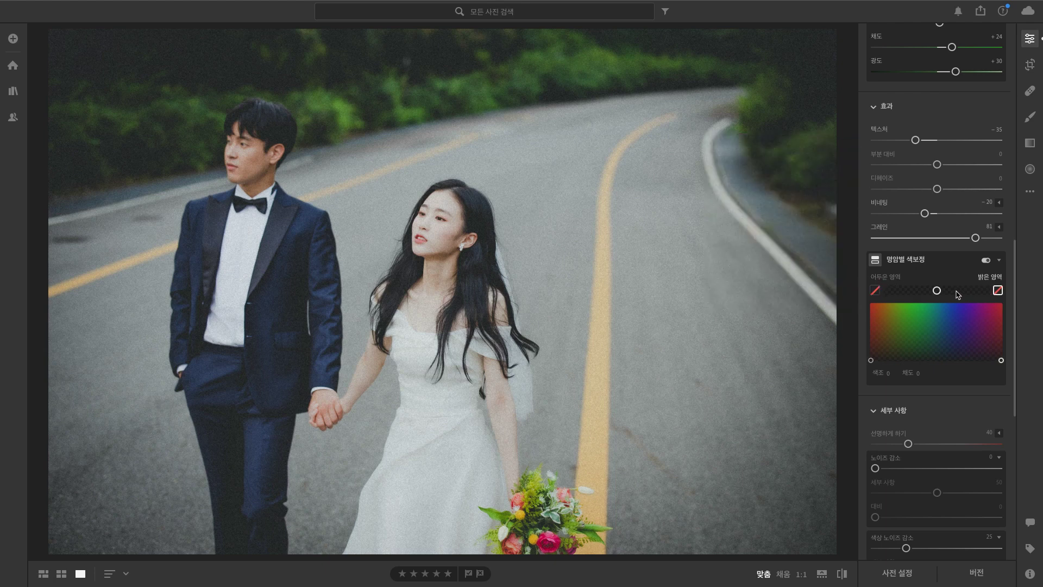
click(874, 292)
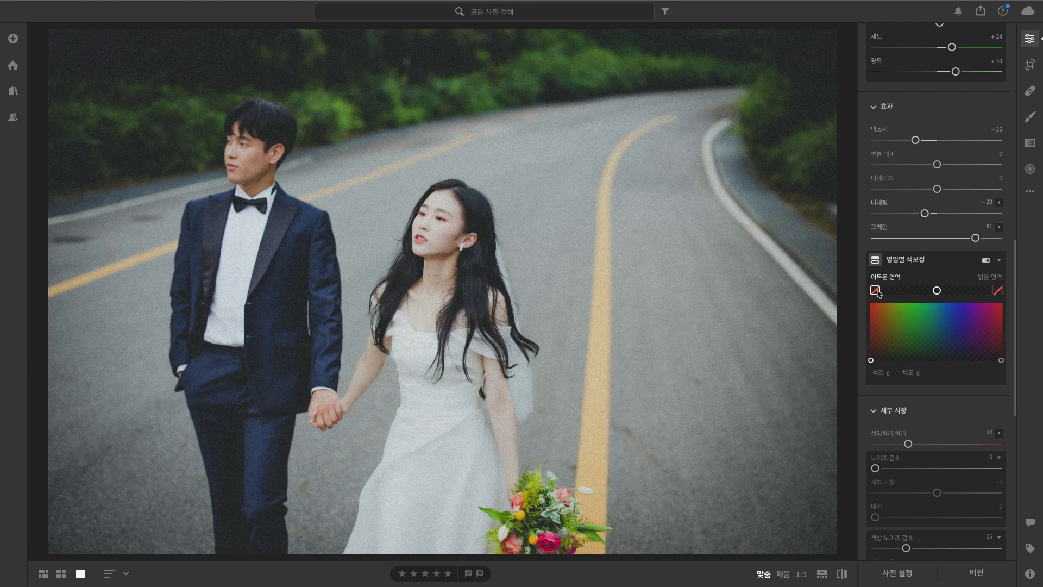
click(894, 348)
drag(895, 348, 893, 349)
click(997, 290)
drag(986, 346, 965, 353)
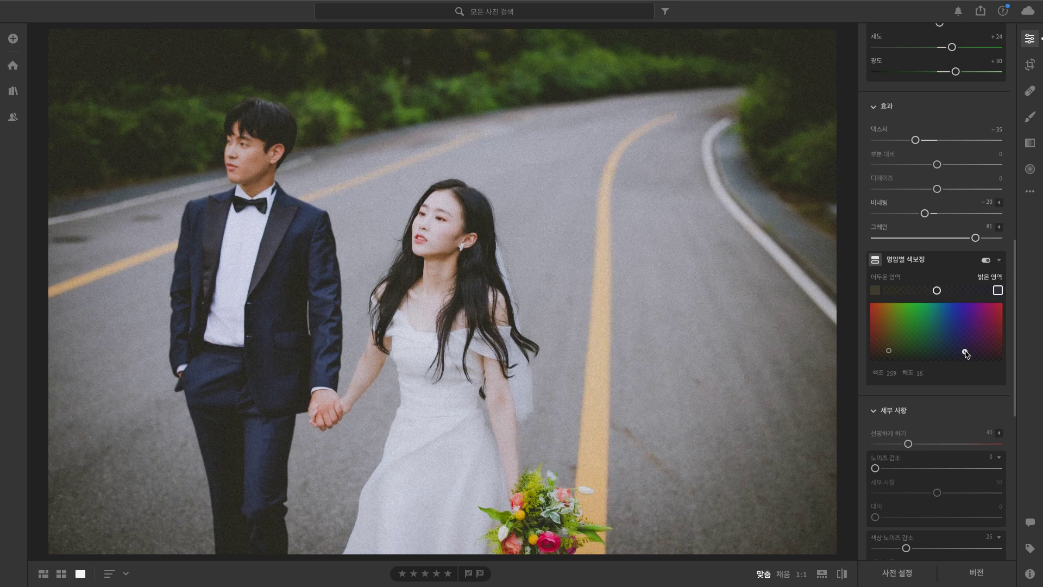
scroll(941, 406, down, 1)
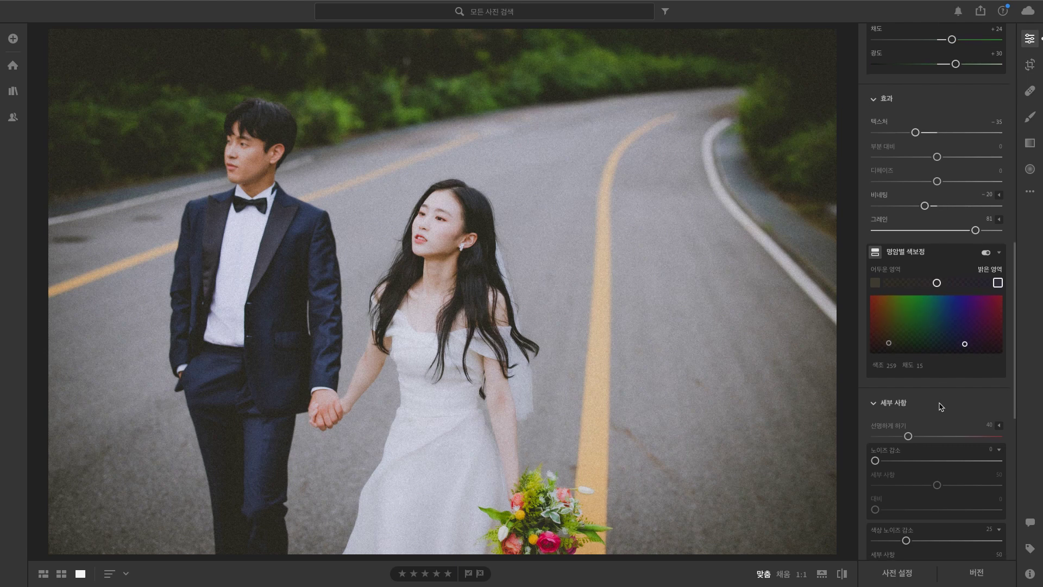
scroll(941, 406, down, 5)
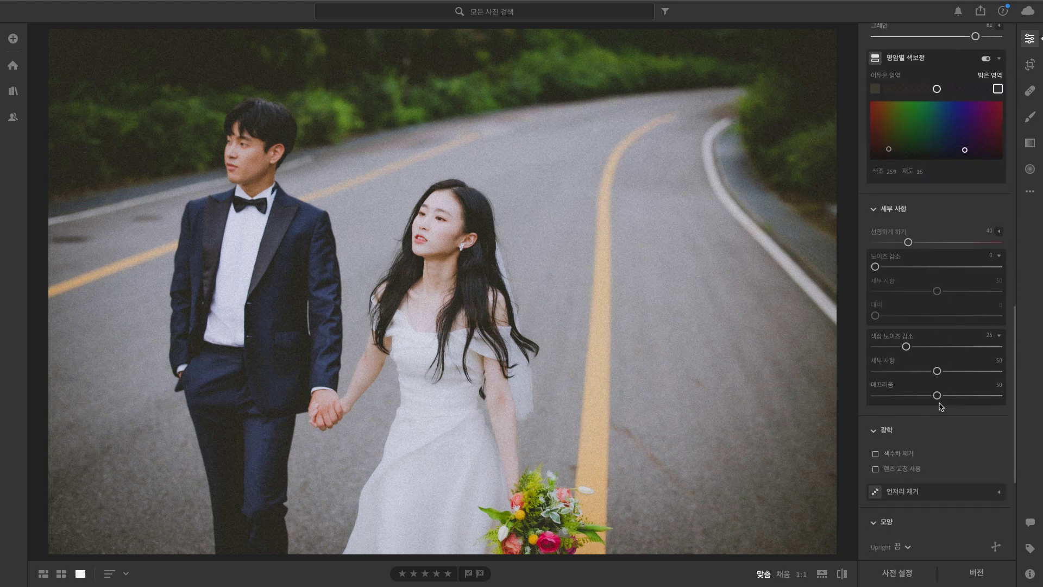
scroll(944, 418, down, 6)
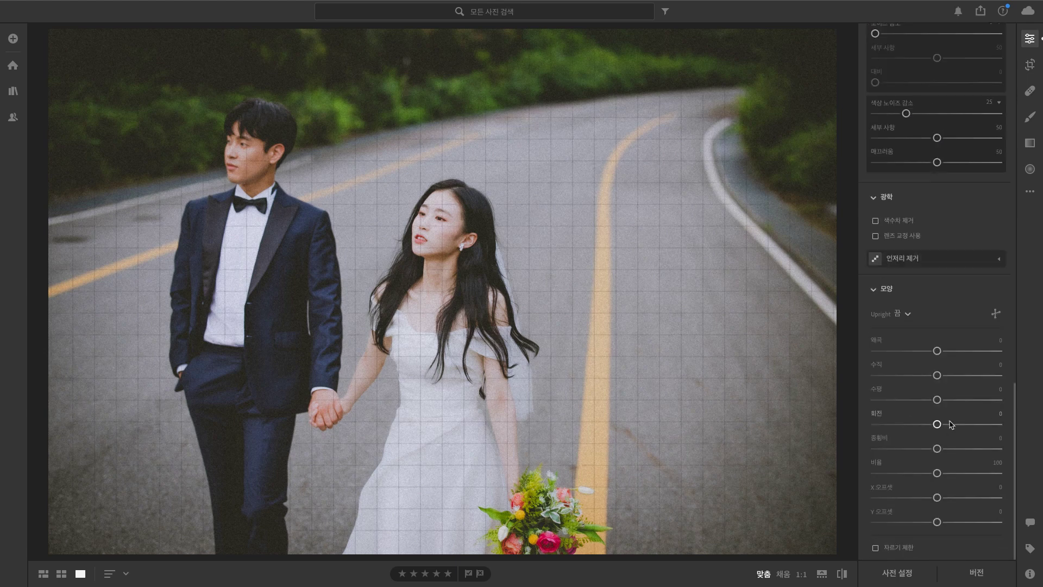
scroll(945, 420, up, 9)
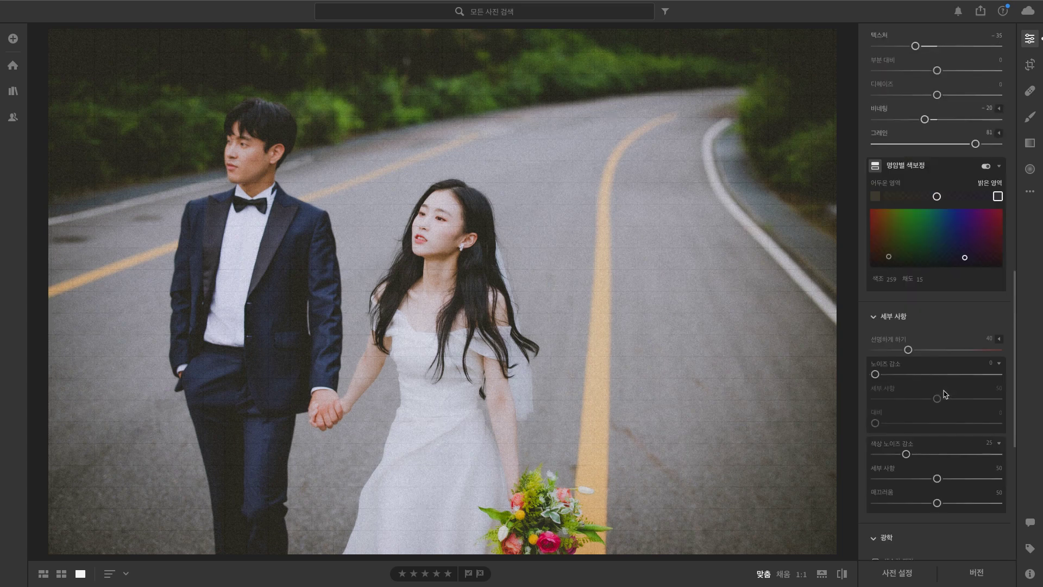
Crop the wedding photo to a 16 x 9 aspect ratio and reposition the picture within the crop frame.
click(1027, 69)
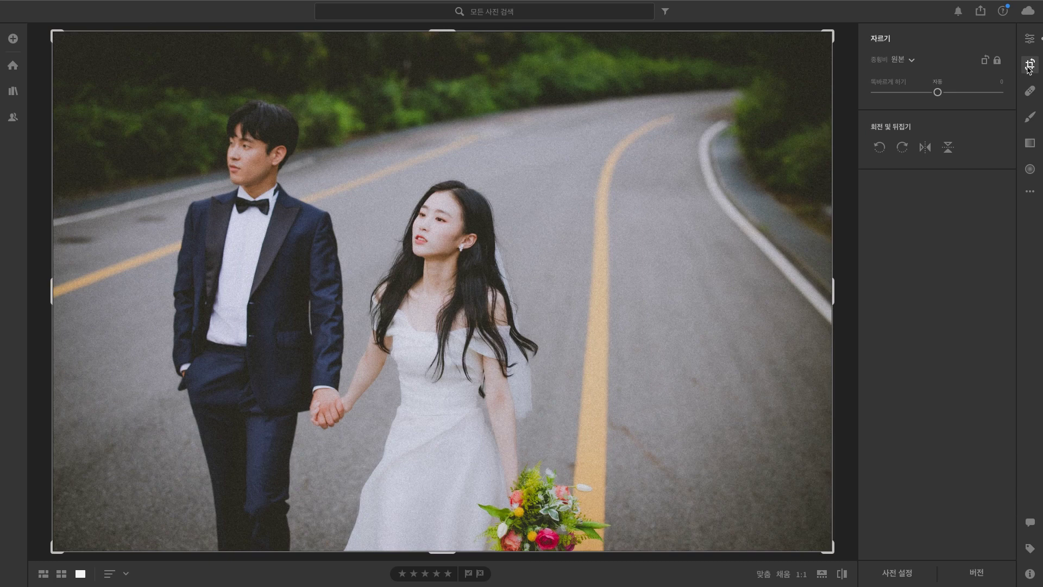
click(896, 60)
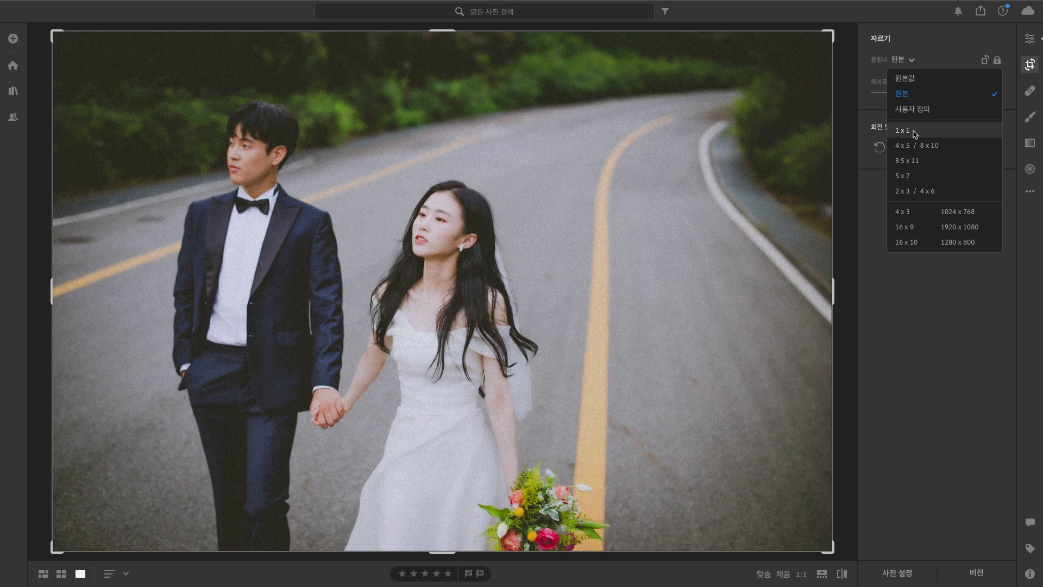
click(919, 230)
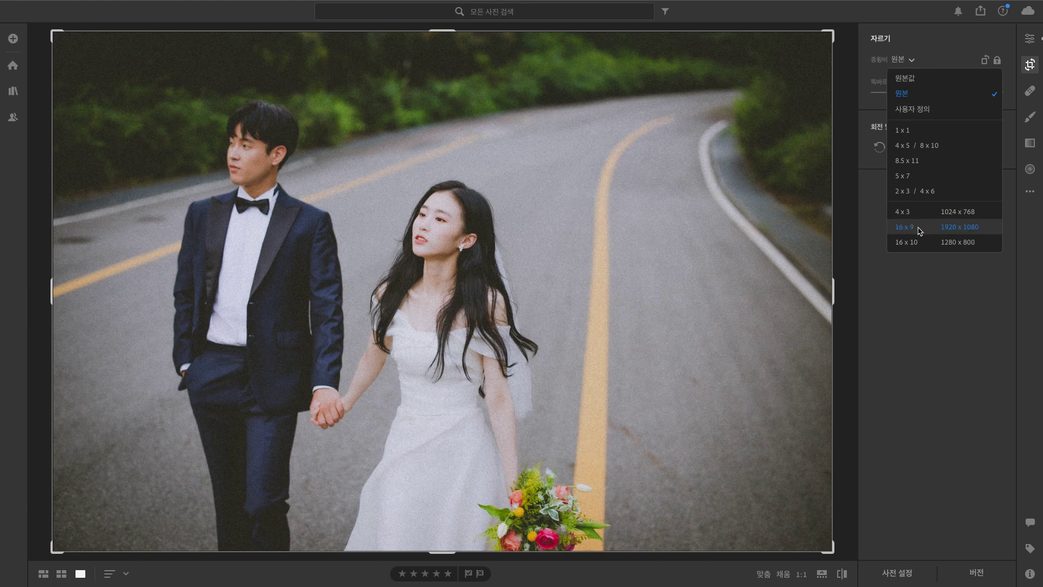
drag(576, 255, 578, 244)
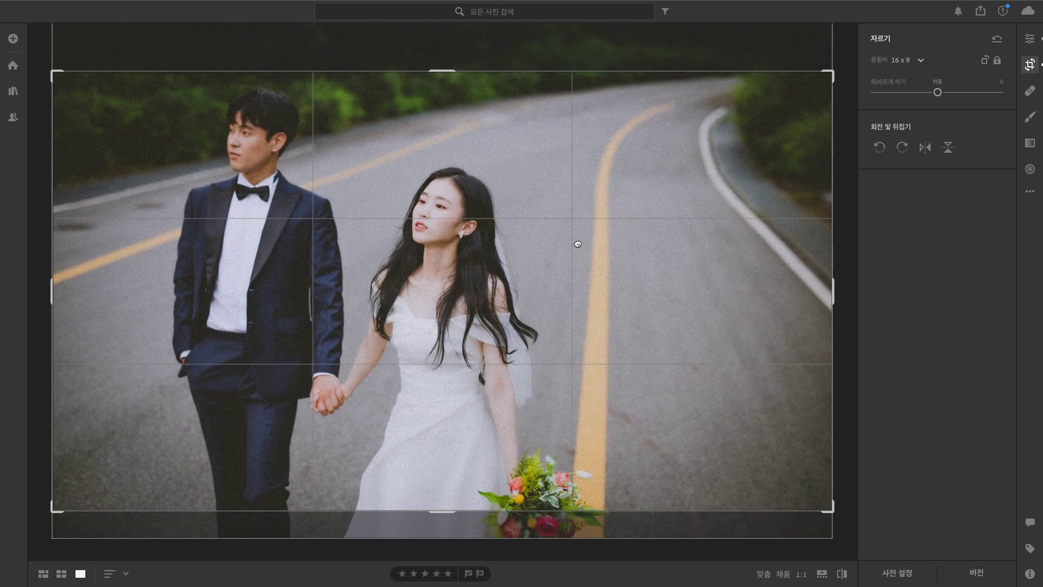
key(e)
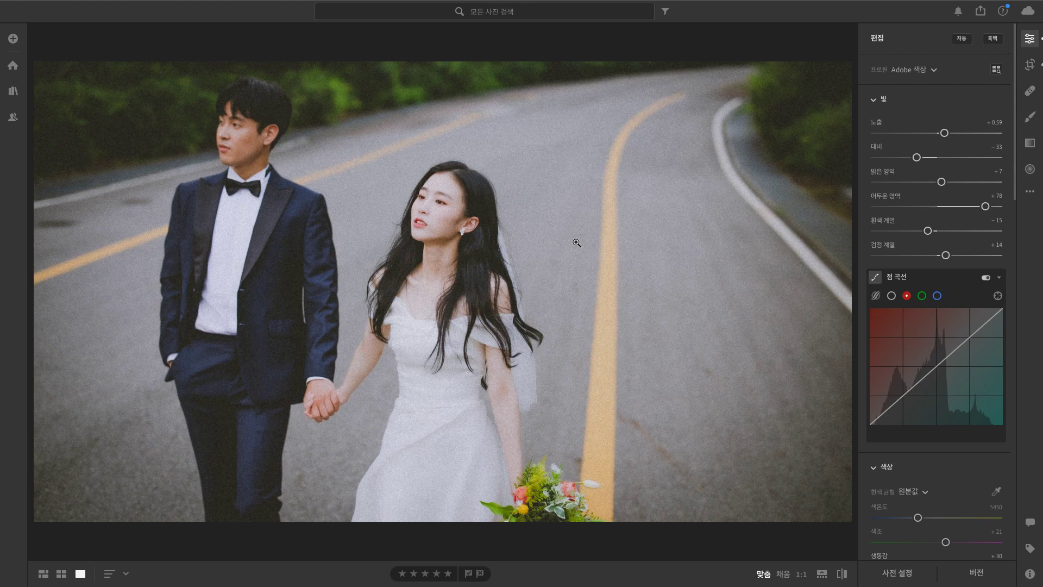
Compare the cropped wedding photo with its original in the edit view.
key(r)
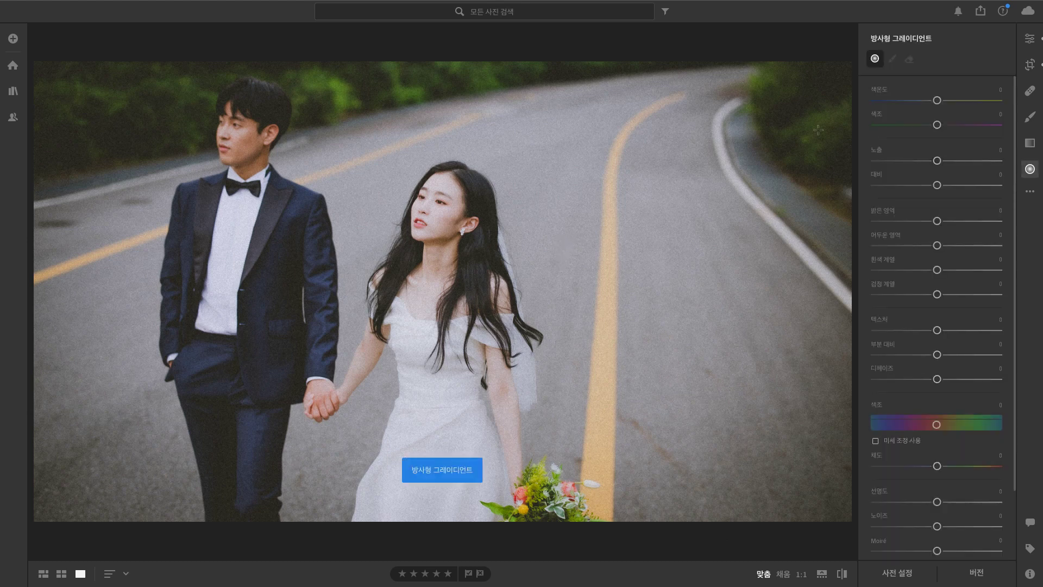
click(1029, 64)
click(1029, 46)
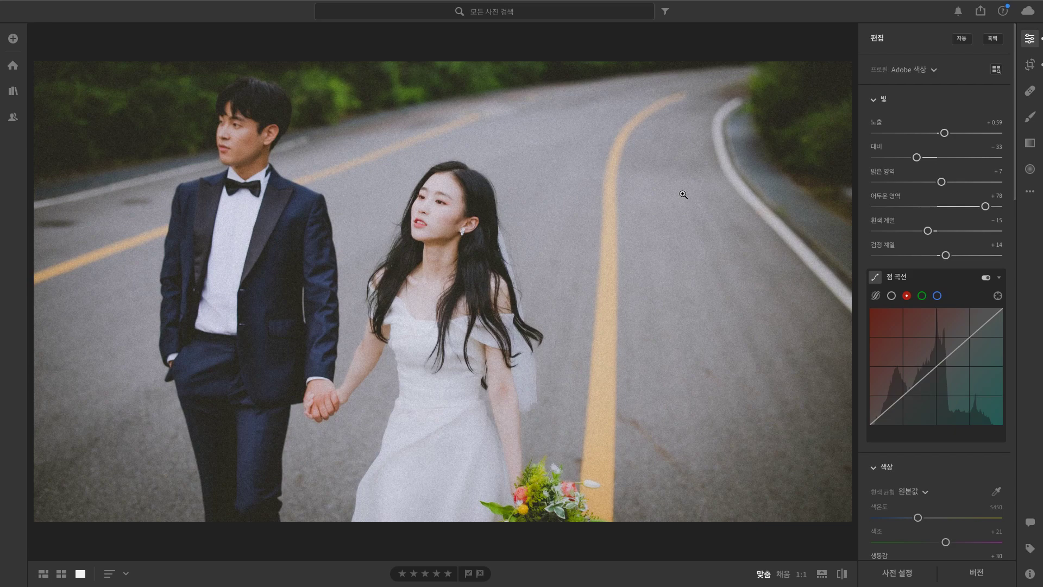
key(backslash)
key(backslash)
key(backslash)
Open the photo of the woman in a white dress on the grassy hill for editing and apply the automatic adjustments.
click(62, 573)
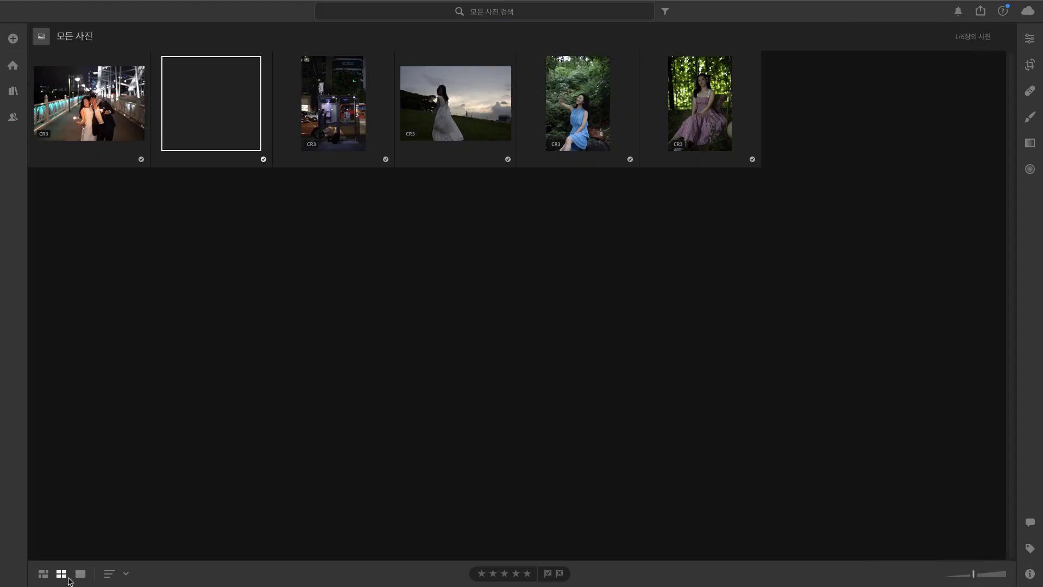
double_click(484, 123)
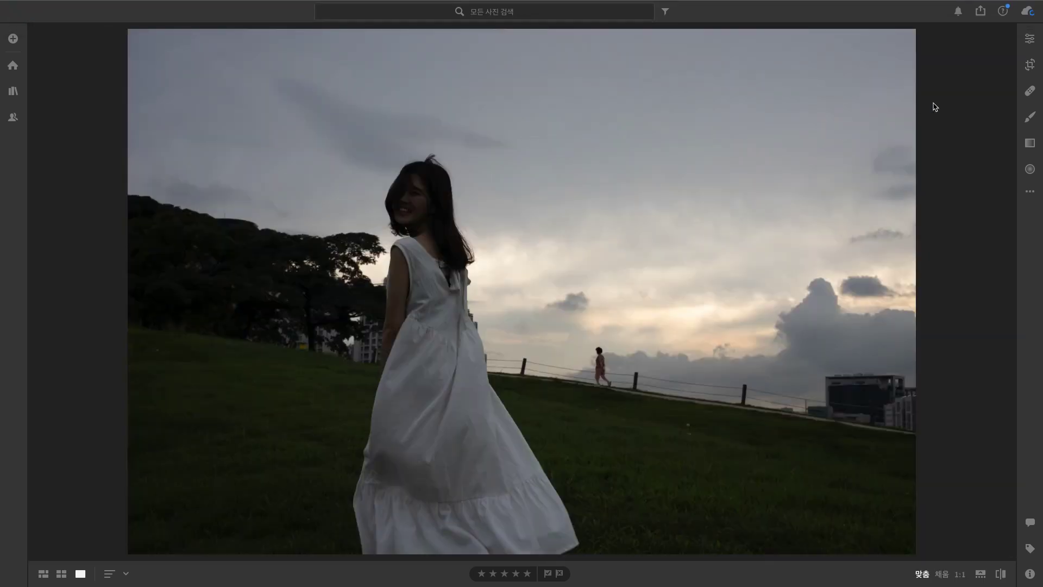
click(1030, 38)
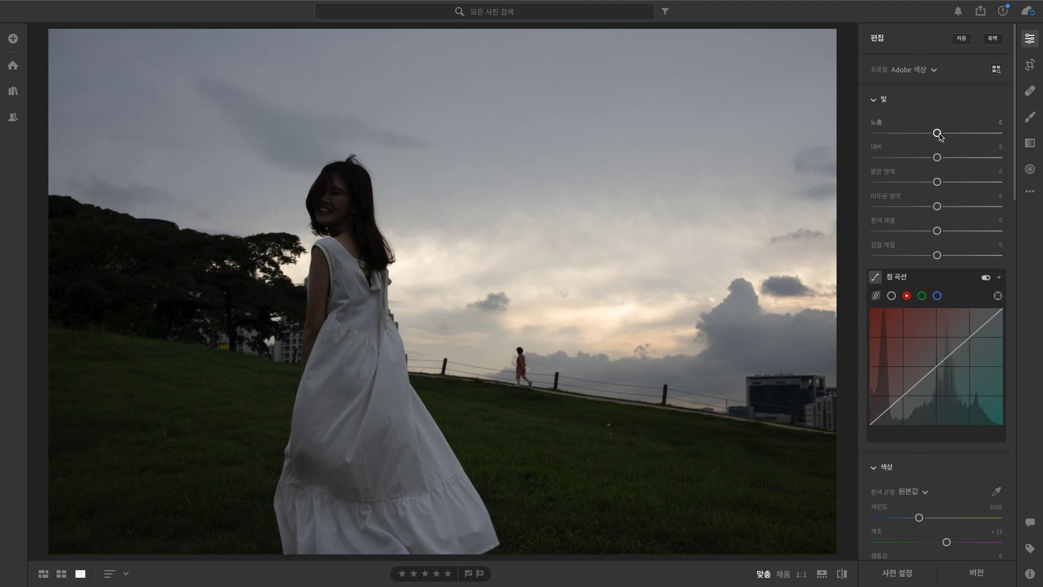
click(962, 47)
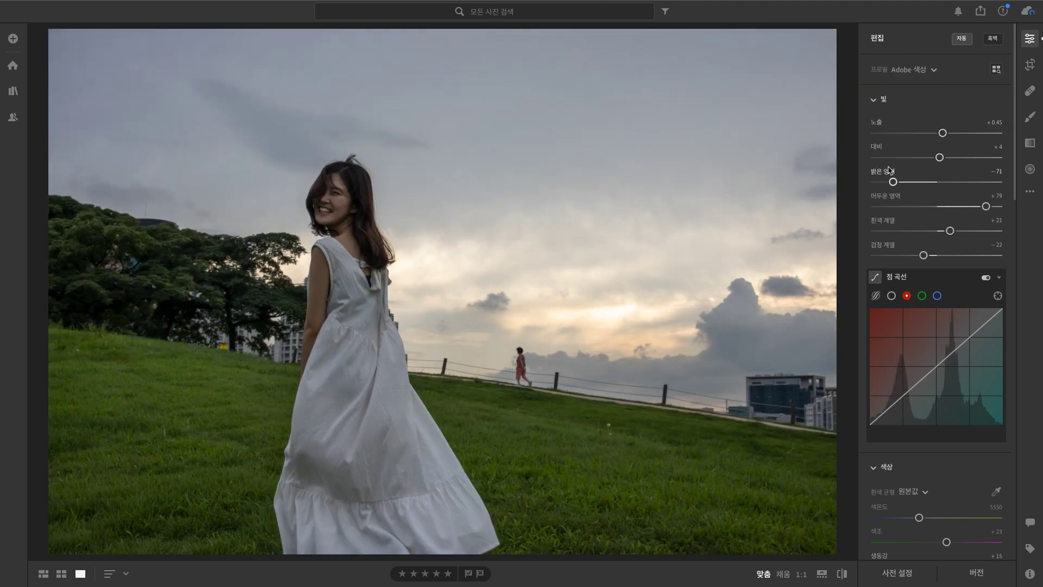
Set the light values to exposure +0.68, contrast -31, highlights -96, shadows +75, whites -13 and blacks +11.
drag(943, 133, 946, 137)
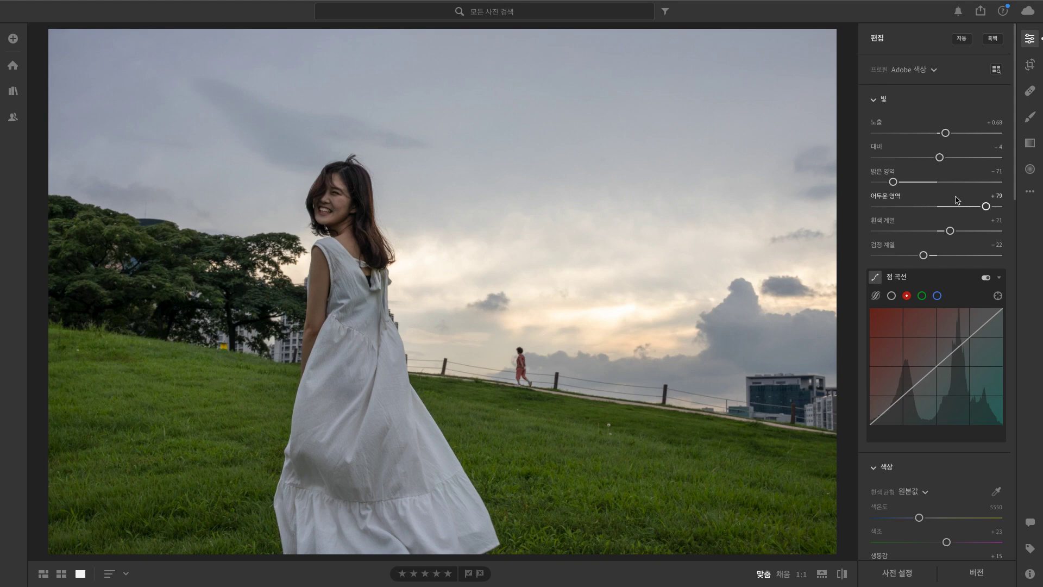
drag(939, 158, 878, 185)
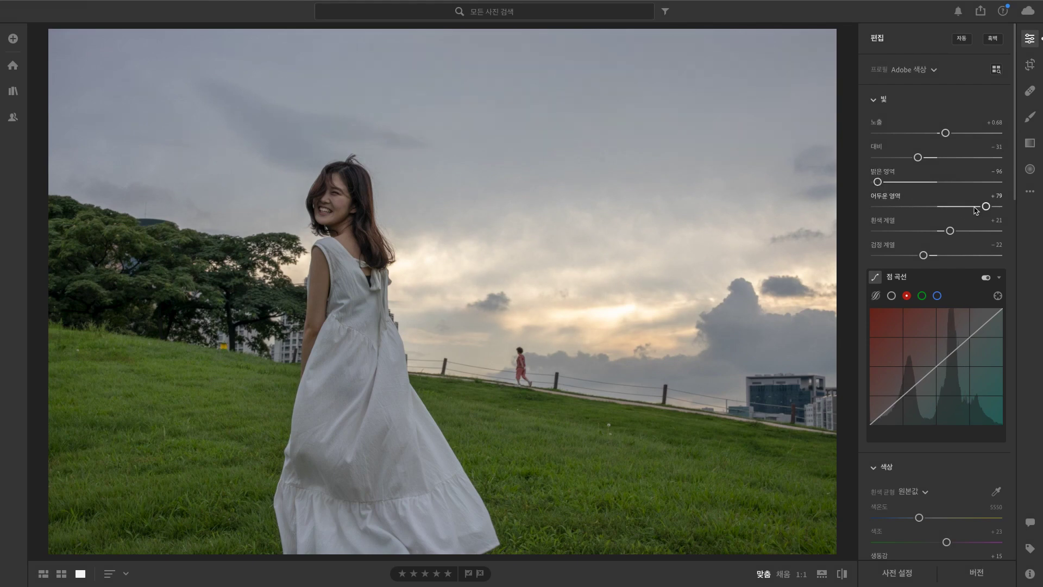
mouse_move(986, 206)
mouse_down()
mouse_move(970, 209)
mouse_move(982, 207)
mouse_up()
drag(950, 231, 947, 256)
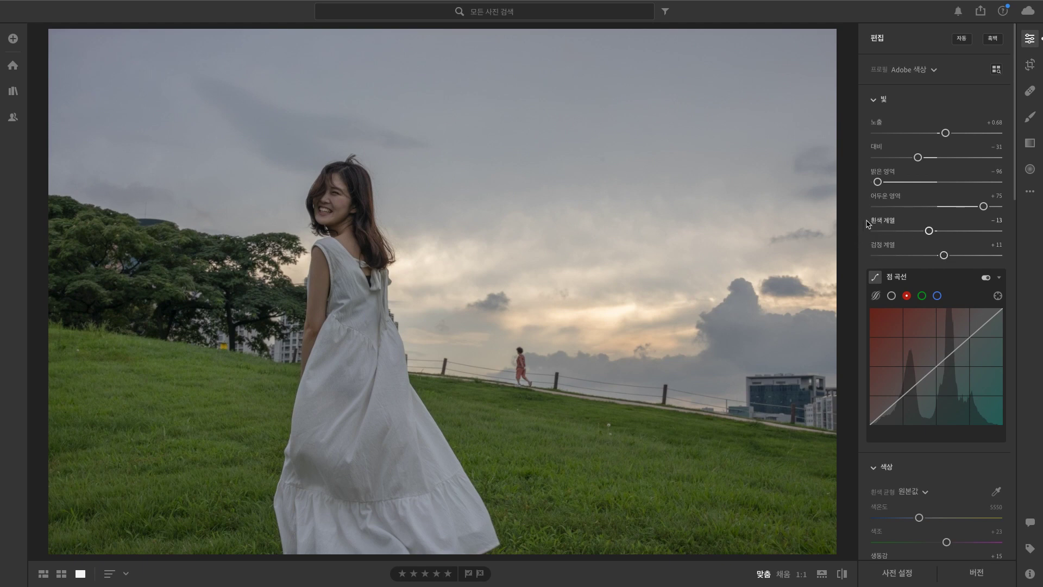
Raise the black point of the main point curve and add shadow, midtone and highlight points for a matte fade.
click(891, 296)
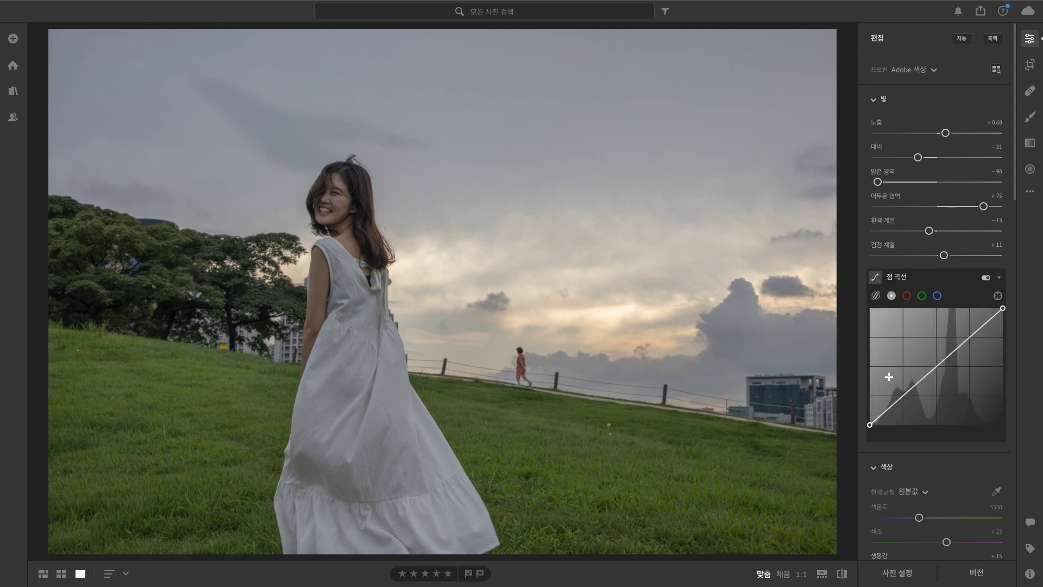
scroll(875, 381, down, 1)
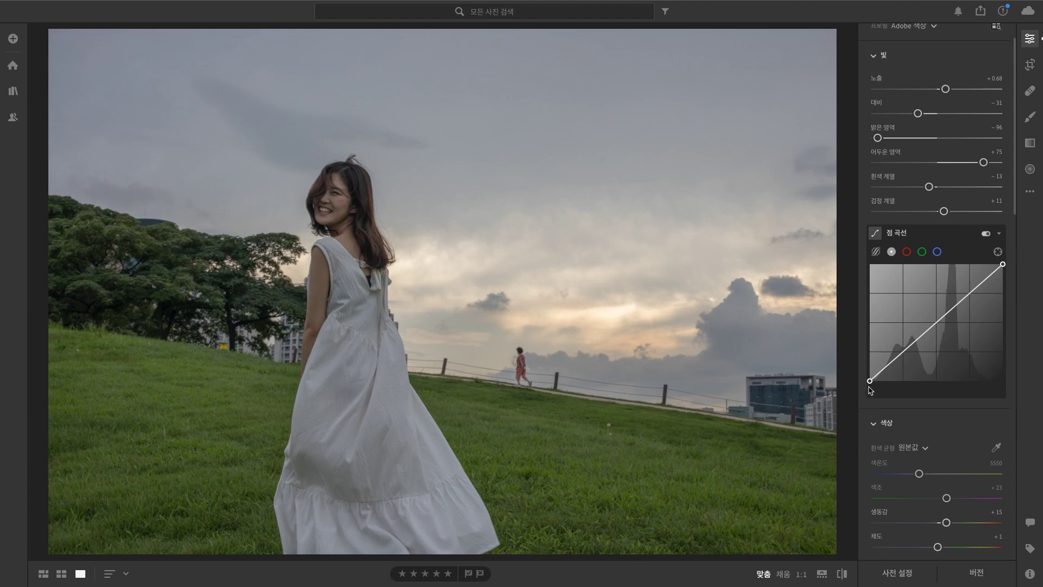
drag(870, 381, 897, 352)
click(947, 321)
drag(947, 322, 970, 297)
click(969, 295)
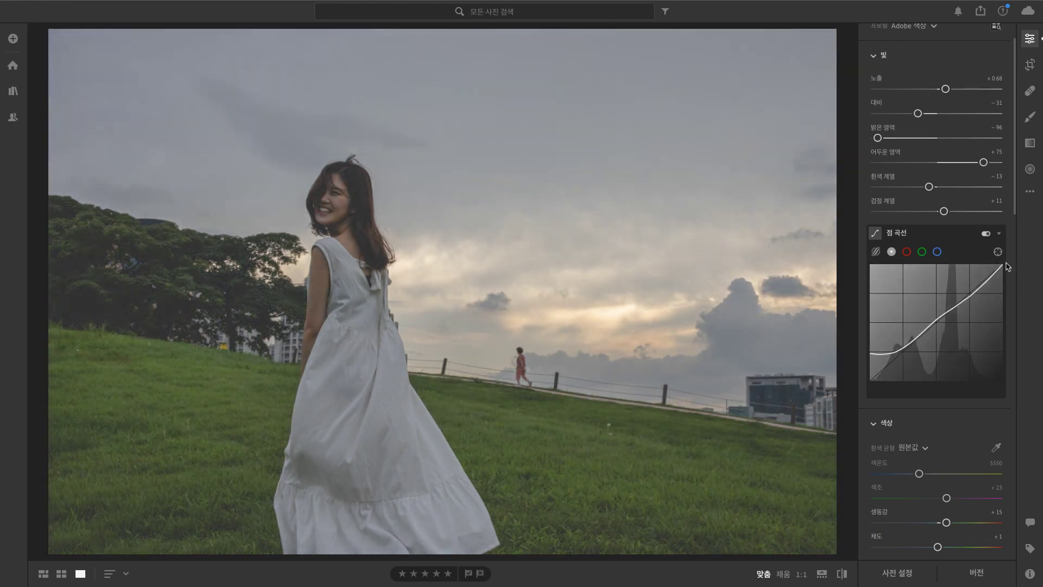
Lower the curve's white point, shape an S-curve with a midtone point at about 51.4, 48.2, and compare with the original.
drag(1003, 264, 1011, 280)
click(970, 296)
drag(971, 302, 938, 325)
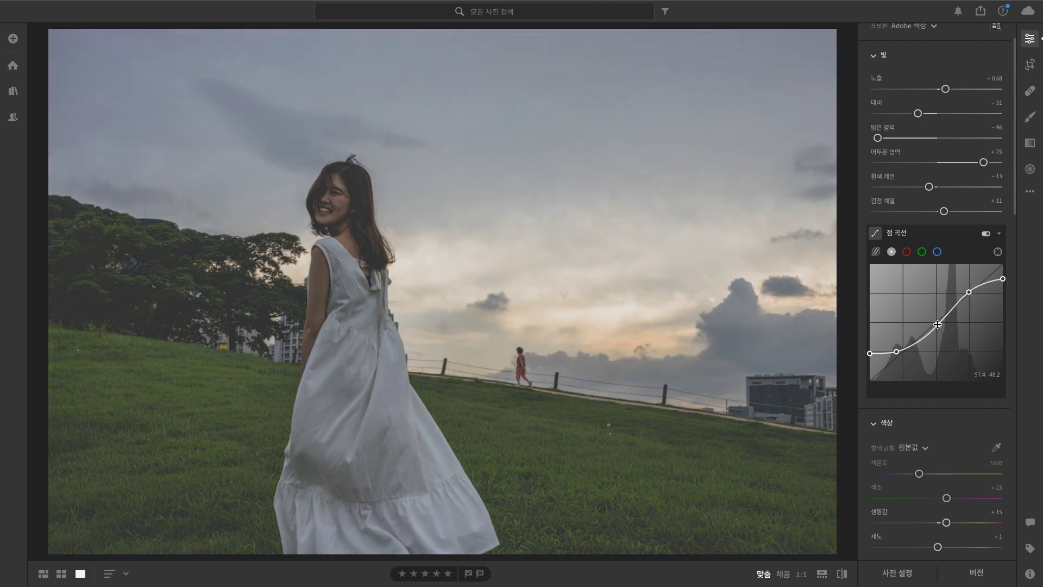
drag(896, 351, 899, 354)
drag(871, 353, 870, 352)
key(backslash)
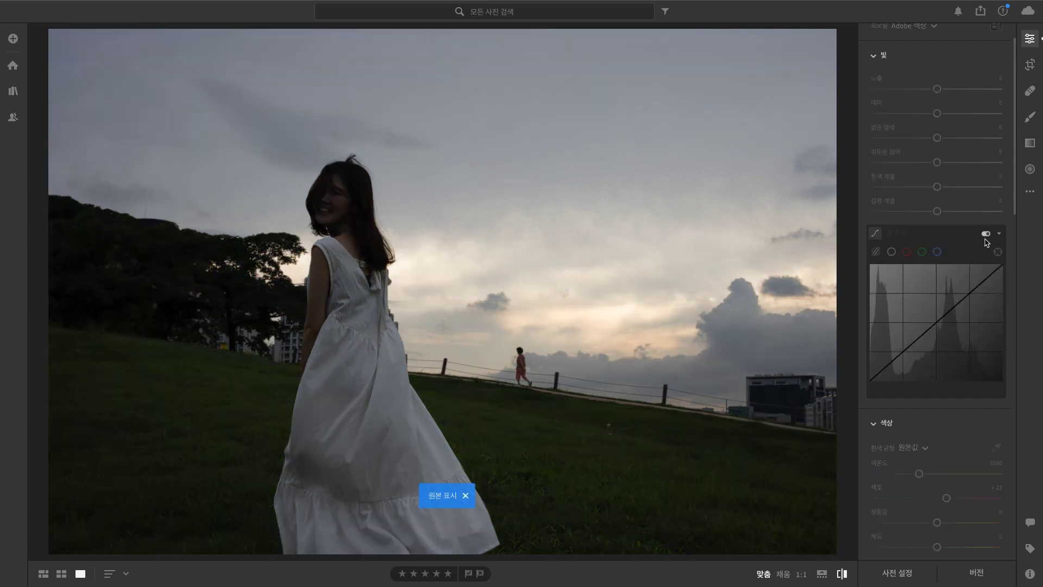
key(backslash)
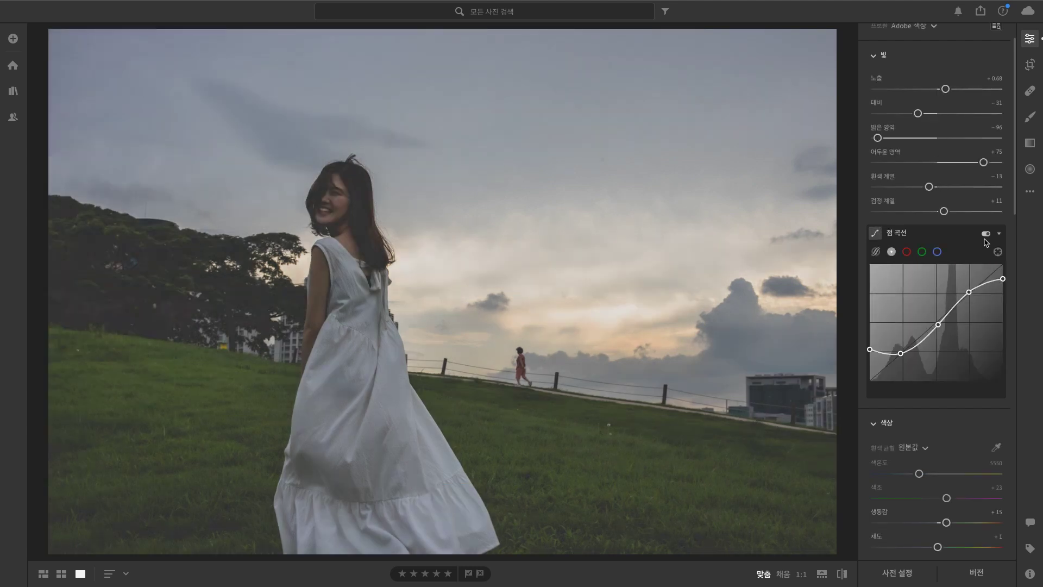
key(backslash)
Try a warmer colour temperature, and restore the original white balance setting.
scroll(922, 283, down, 5)
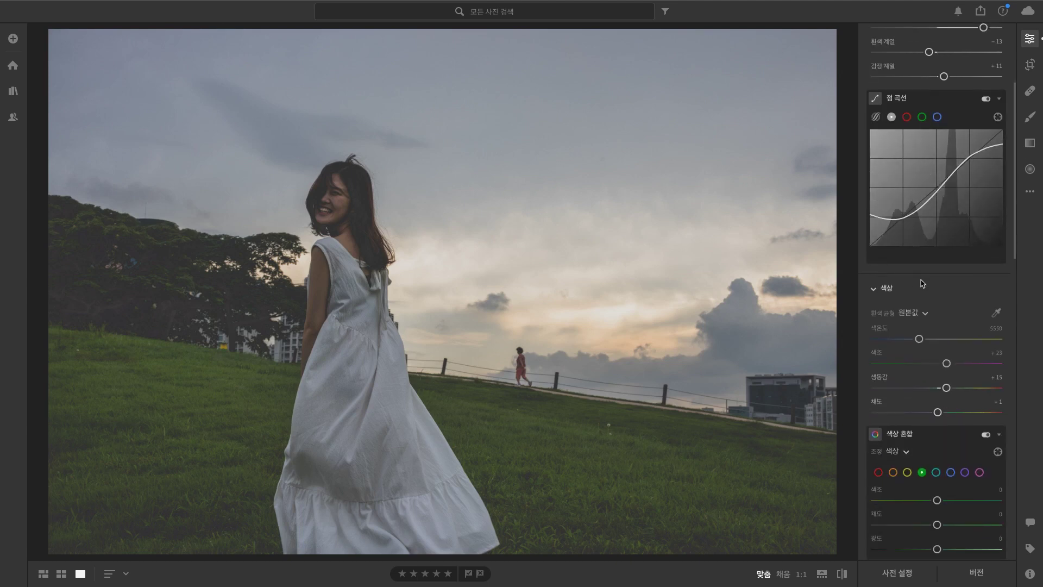
scroll(929, 278, down, 2)
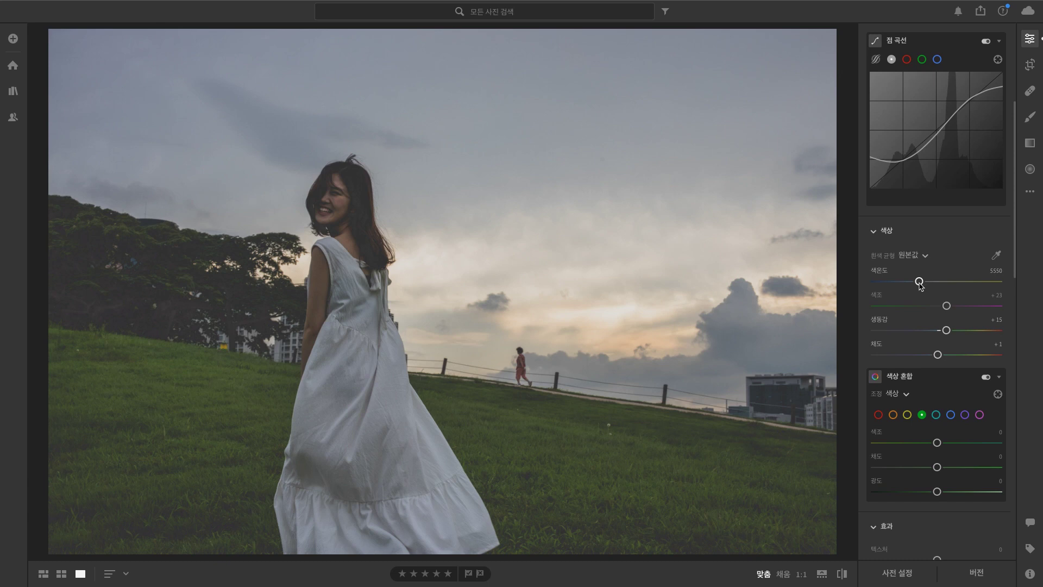
drag(919, 283, 928, 284)
mouse_move(927, 284)
mouse_down()
mouse_move(910, 281)
mouse_move(927, 283)
mouse_up()
click(926, 257)
click(913, 273)
Warm the photo by setting the colour temperature to 6259 and the tint to +45.
drag(919, 282, 929, 282)
mouse_move(946, 307)
mouse_down()
mouse_move(920, 306)
mouse_move(974, 308)
mouse_move(951, 307)
mouse_up()
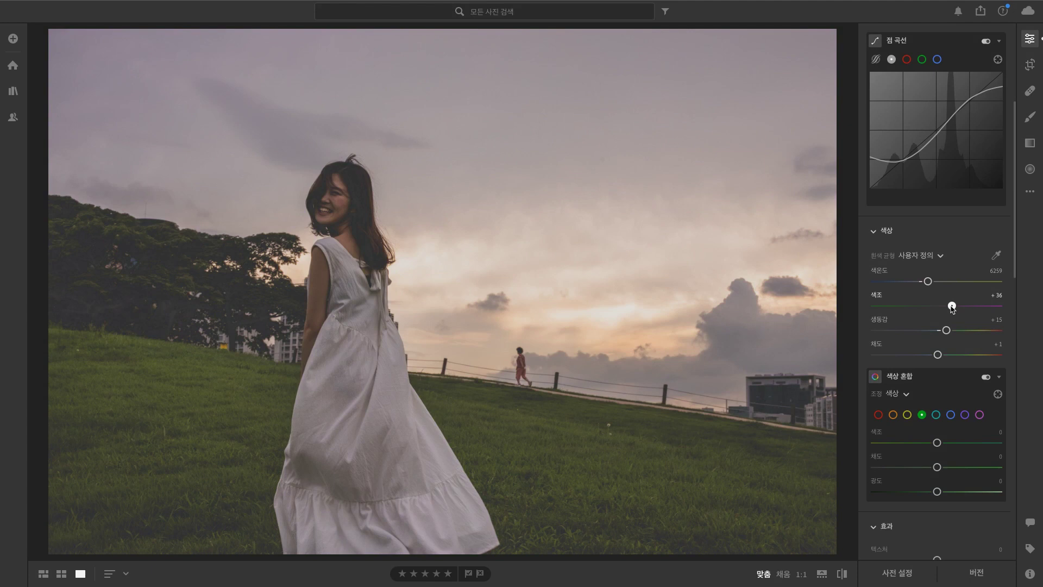
drag(952, 307, 953, 307)
drag(955, 307, 957, 310)
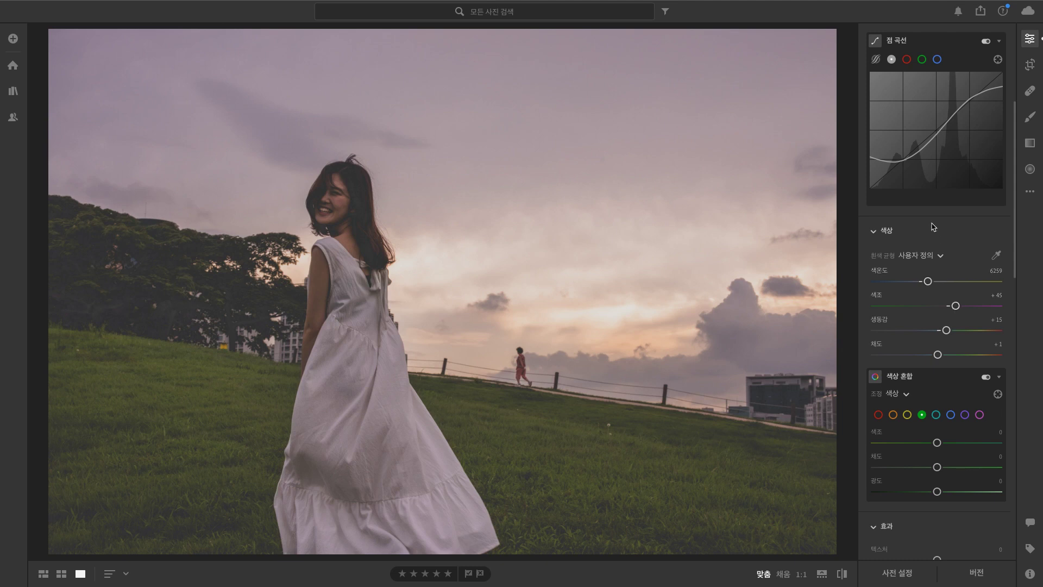
Start a new local adjustment brush at size 7.0 with its brush settings expanded.
click(1033, 124)
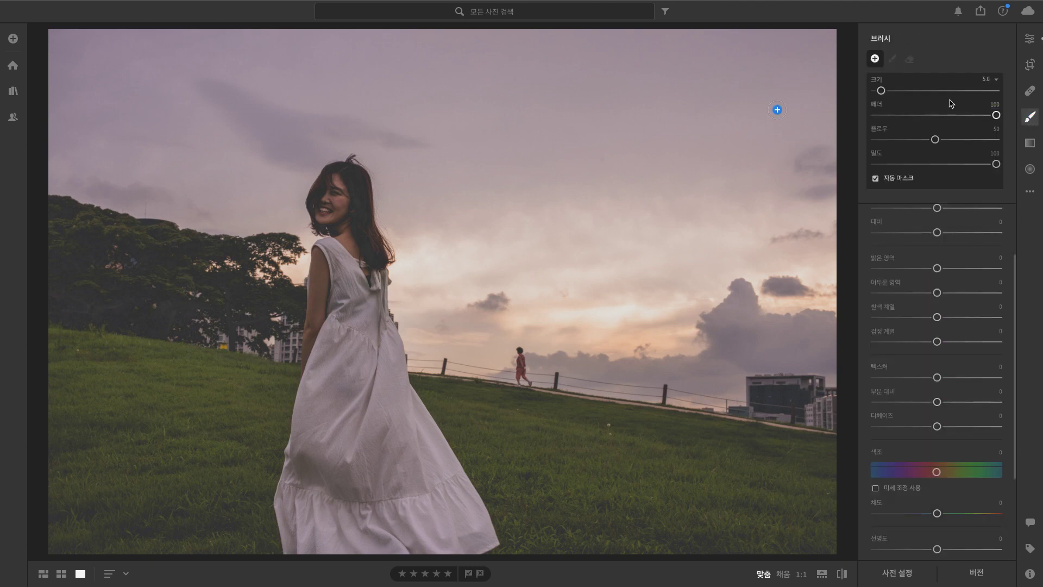
key(bracketright)
key(bracketleft)
key(bracketleft)
key(bracketleft)
key(bracketleft)
key(bracketright)
key(bracketright)
key(bracketright)
key(bracketright)
click(995, 81)
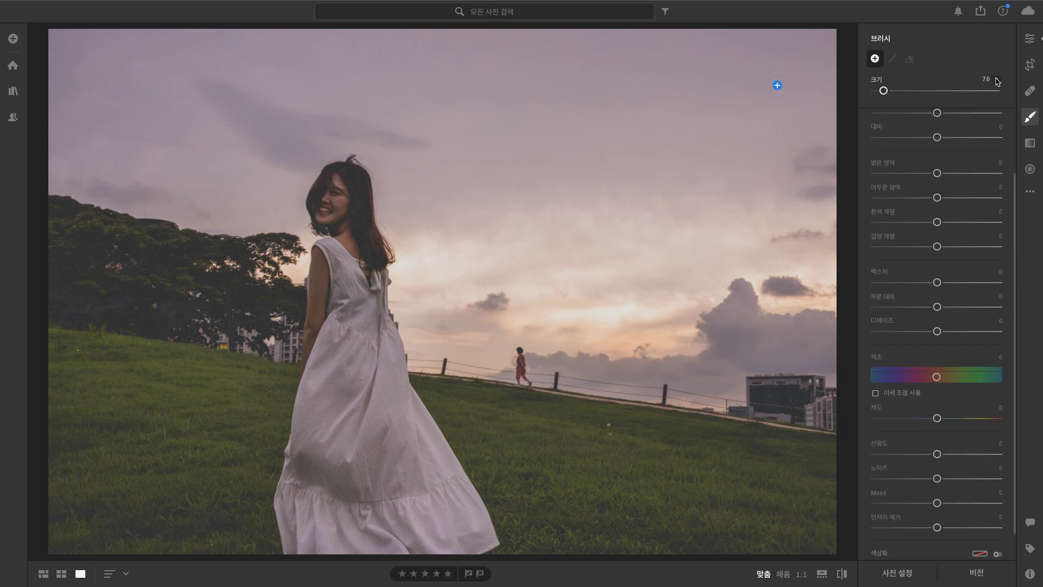
click(996, 81)
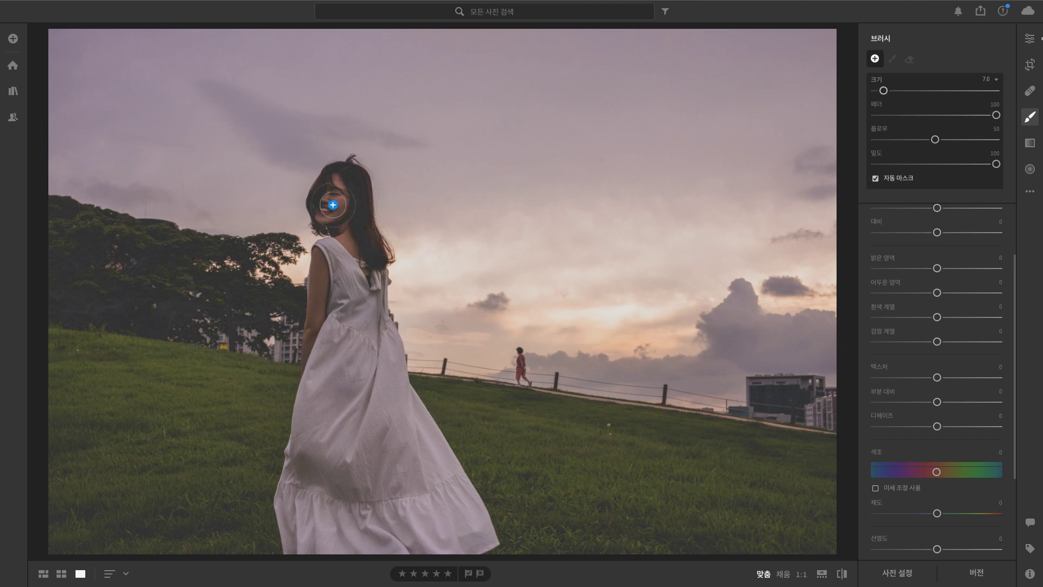
Paint a brush mask over the woman's face, refining it with the brush size reduced to 5.0.
mouse_move(338, 206)
mouse_down()
mouse_move(332, 192)
mouse_move(335, 205)
mouse_move(360, 212)
mouse_move(338, 199)
mouse_up()
mouse_move(334, 191)
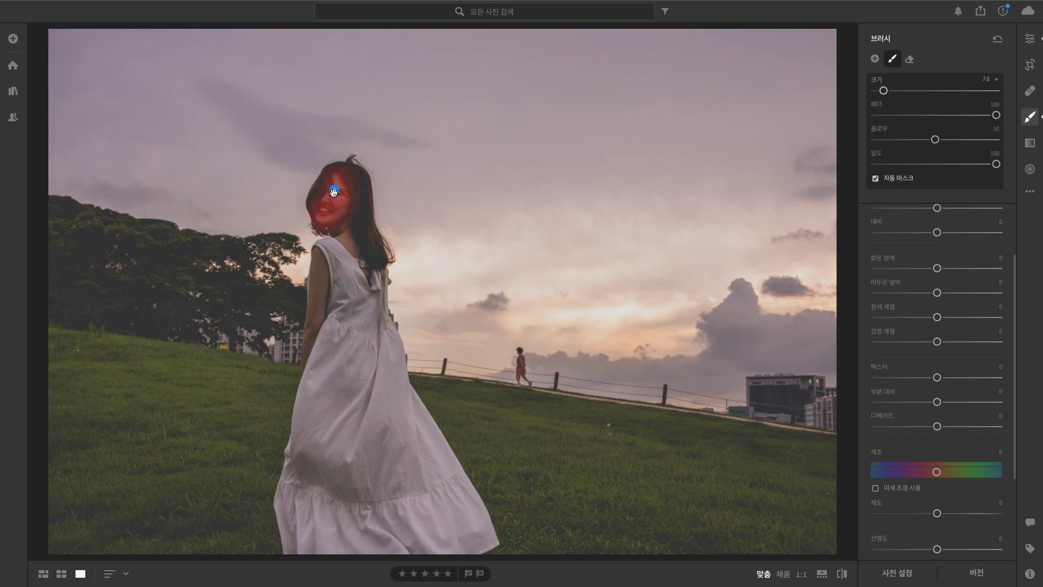
key(bracketleft)
key(bracketleft)
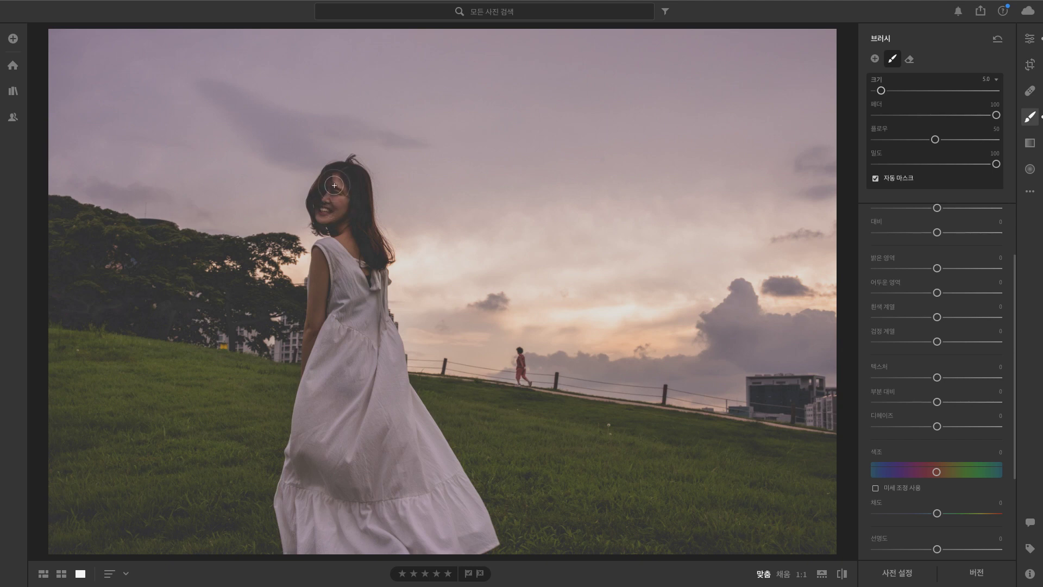
mouse_move(333, 207)
mouse_down()
mouse_move(321, 213)
mouse_move(332, 212)
mouse_up()
scroll(997, 245, up, 3)
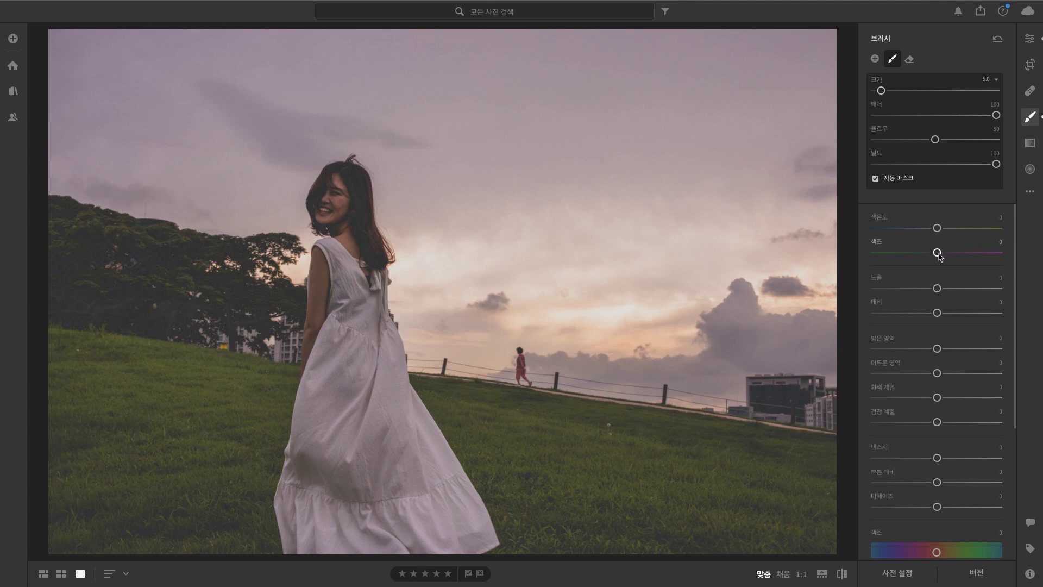
click(335, 190)
mouse_move(330, 196)
mouse_down()
mouse_move(318, 218)
mouse_move(333, 191)
mouse_up()
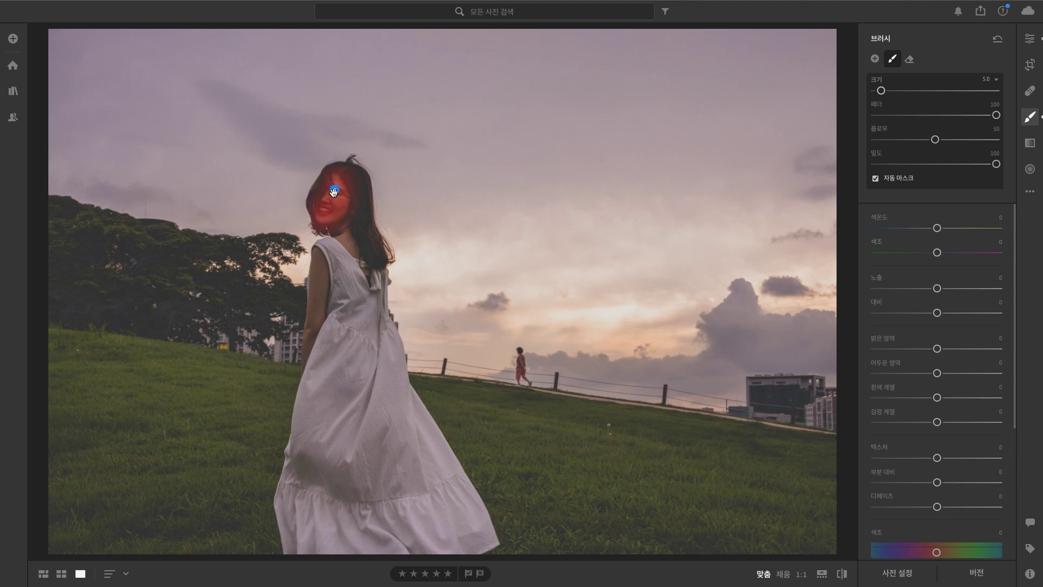
Extend the brush mask over the woman's neck and arm, varying the brush size and finishing at size 2.0.
key(bracketleft)
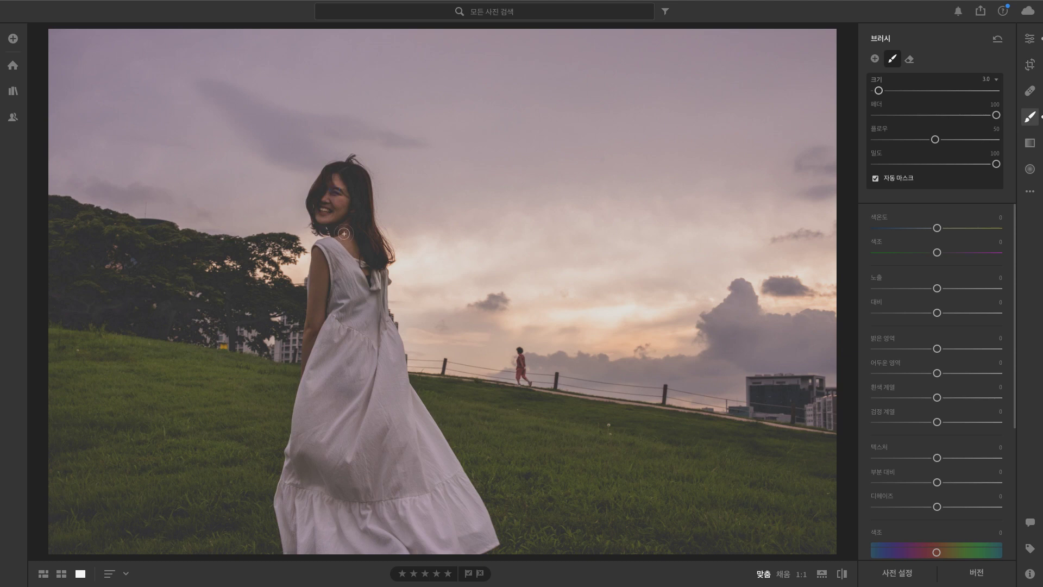
key(bracketright)
key(bracketright)
mouse_move(321, 266)
mouse_down()
mouse_move(303, 363)
mouse_move(315, 326)
mouse_up()
key(bracketleft)
key(bracketleft)
mouse_move(335, 191)
Set the exposure of the brushed skin area to +0.56 and its contrast to -4, and close the brush tool.
drag(937, 288, 947, 290)
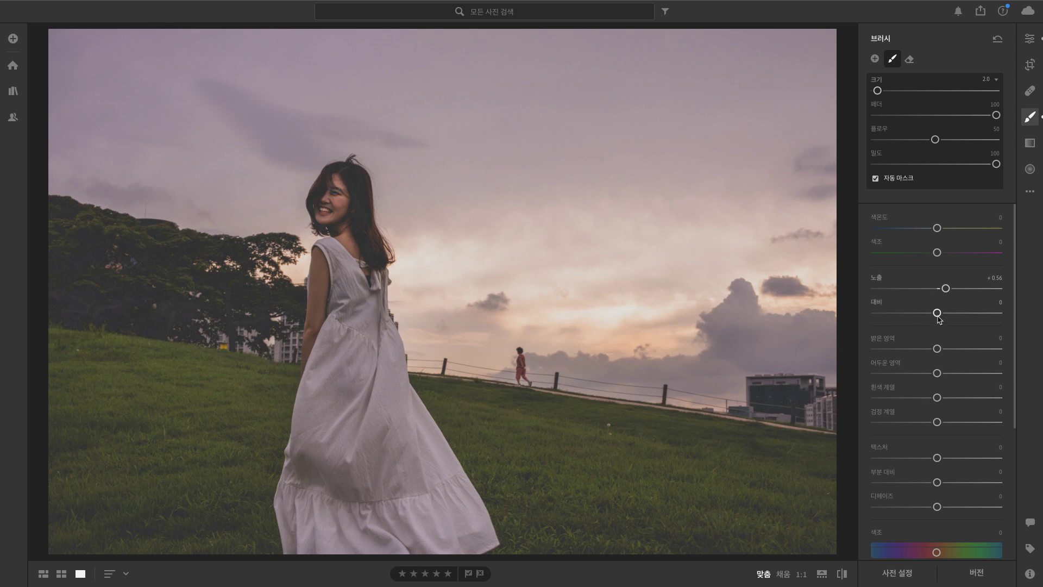
drag(937, 313, 934, 313)
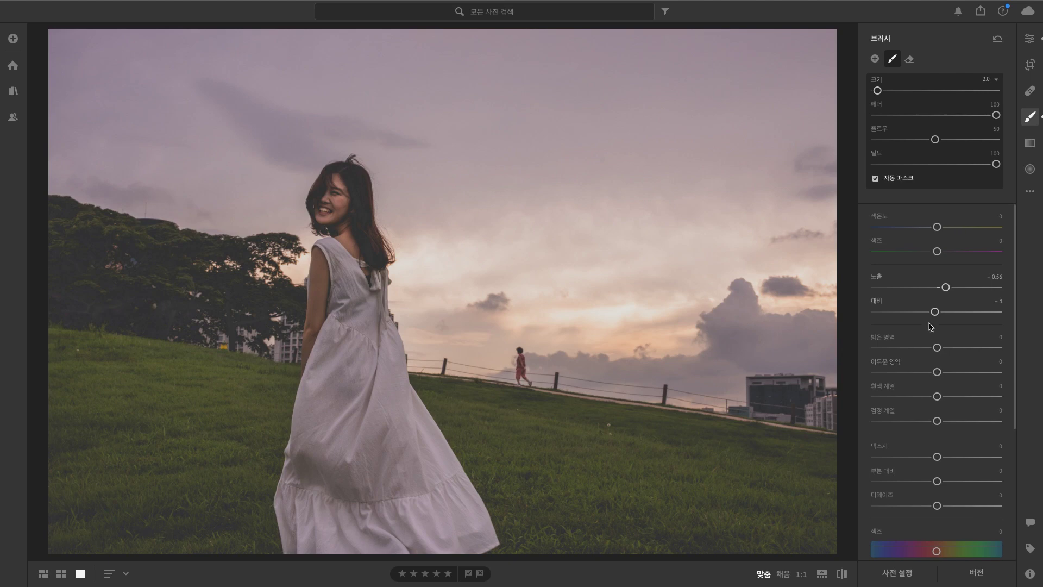
click(1035, 118)
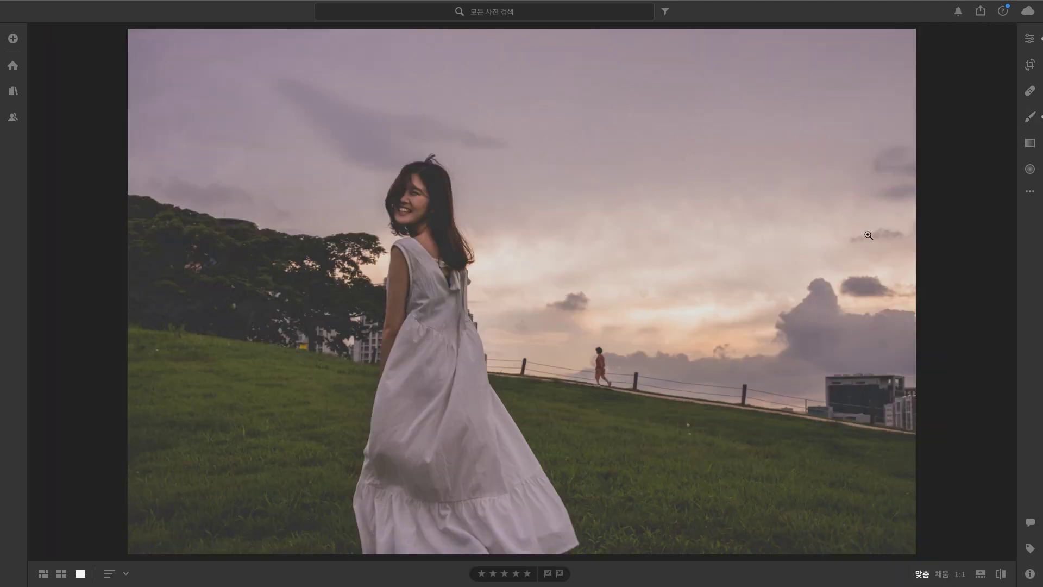
Raise the photo's overall vibrance to +29 in the edit settings.
click(1030, 48)
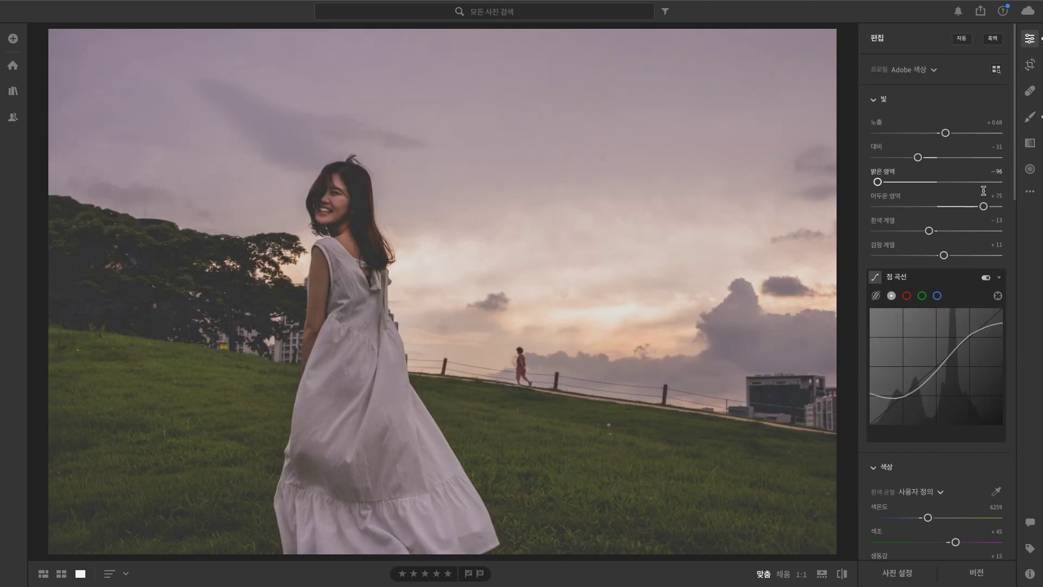
scroll(899, 437, down, 2)
scroll(899, 438, down, 3)
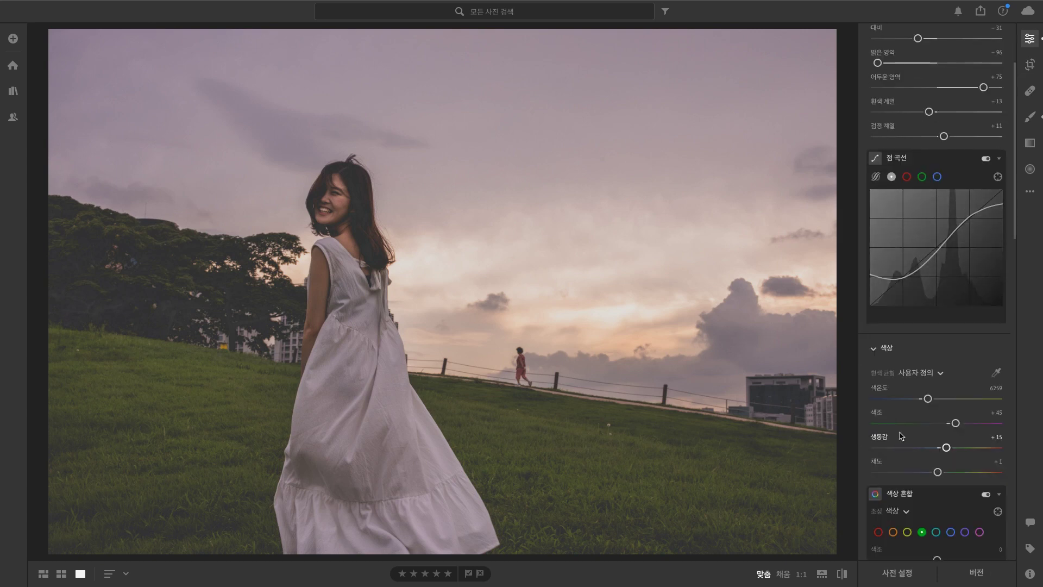
scroll(897, 380, down, 2)
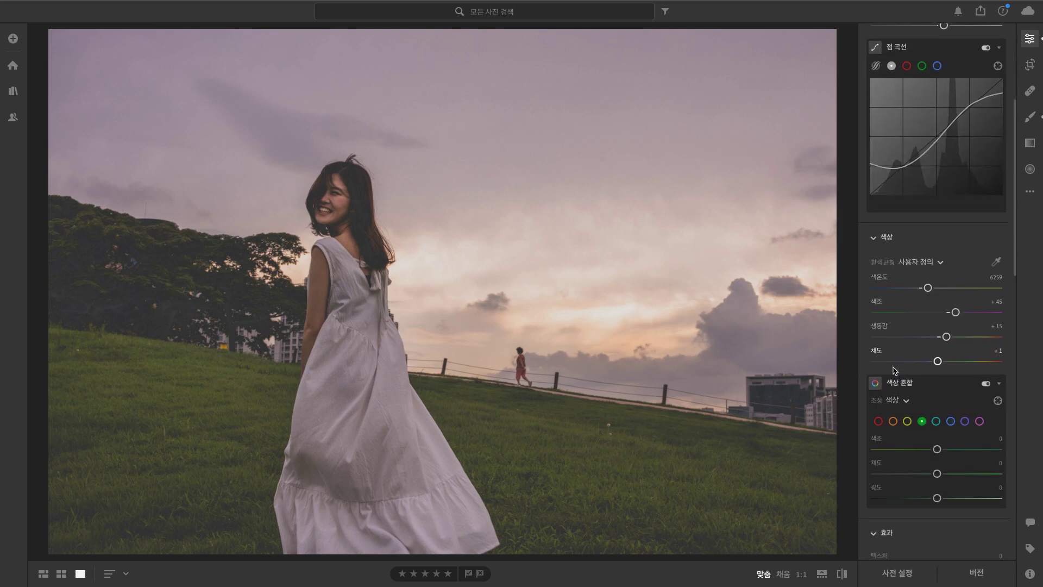
drag(955, 315, 958, 322)
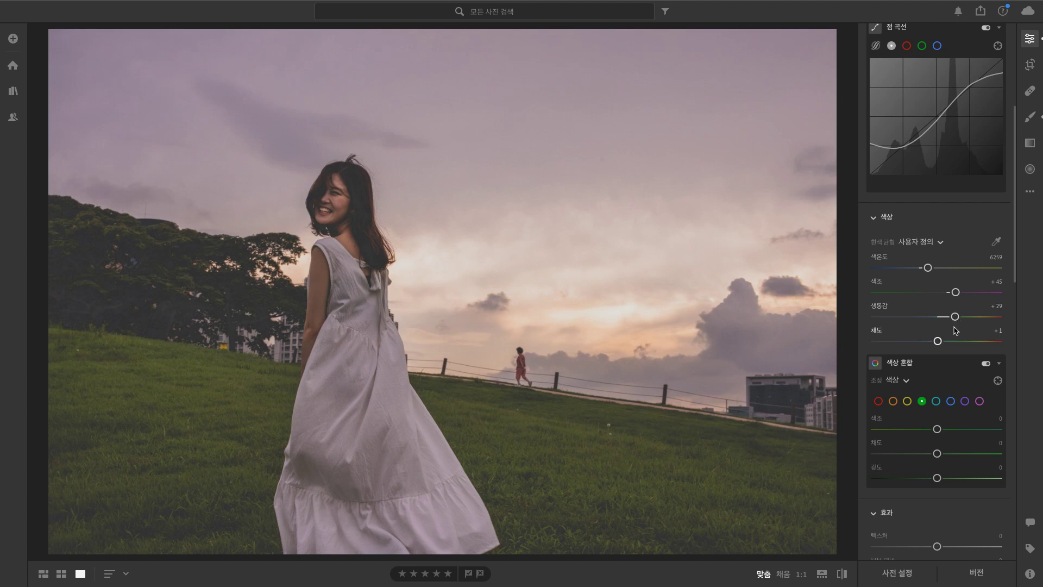
Adjust the grass with the colour mixer's on-image targeting, setting yellow luminance to +54, saturation to -25 and hue to -1.
scroll(951, 326, down, 3)
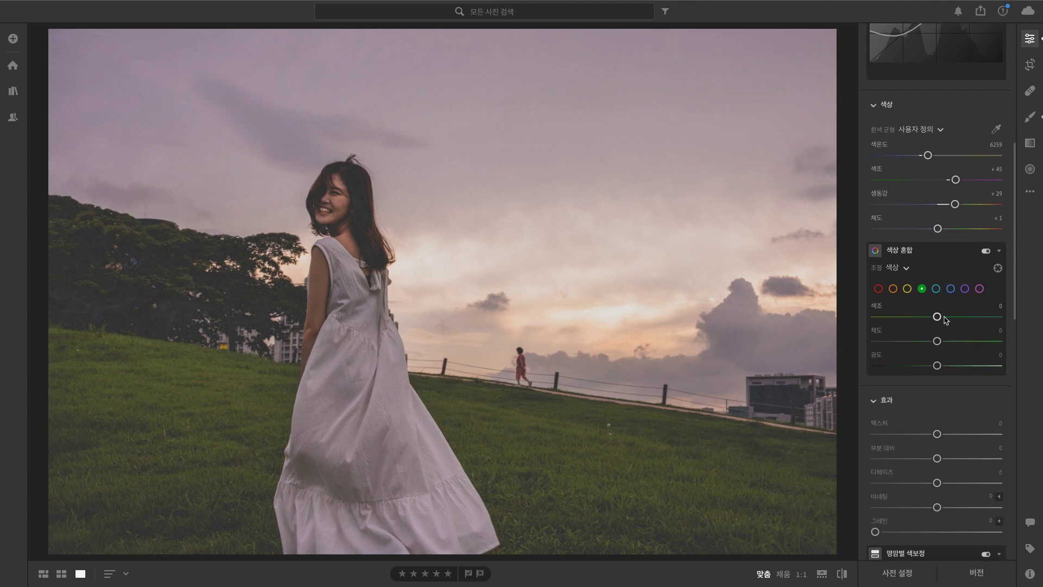
scroll(907, 288, down, 1)
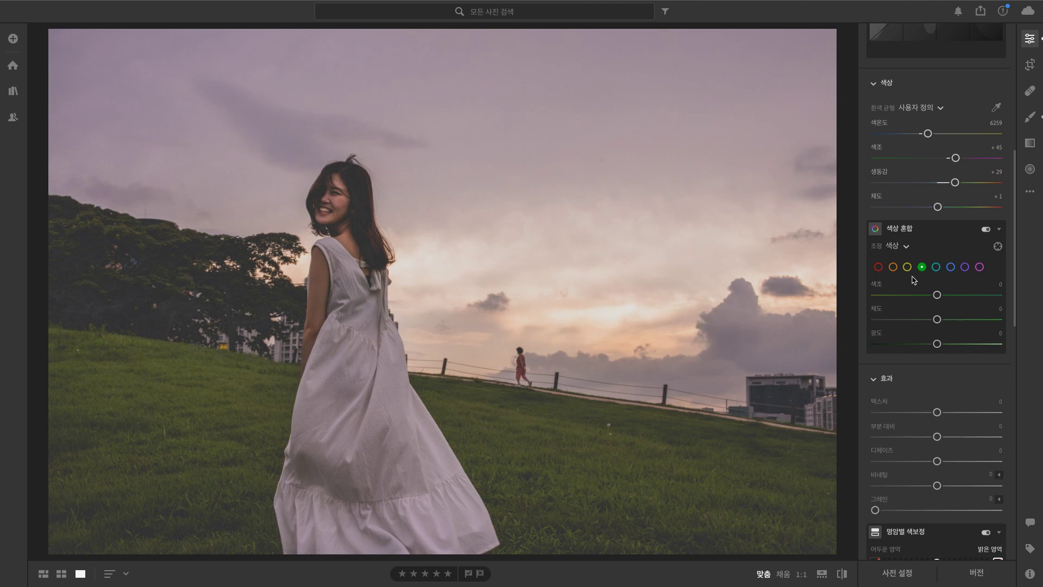
scroll(914, 280, down, 1)
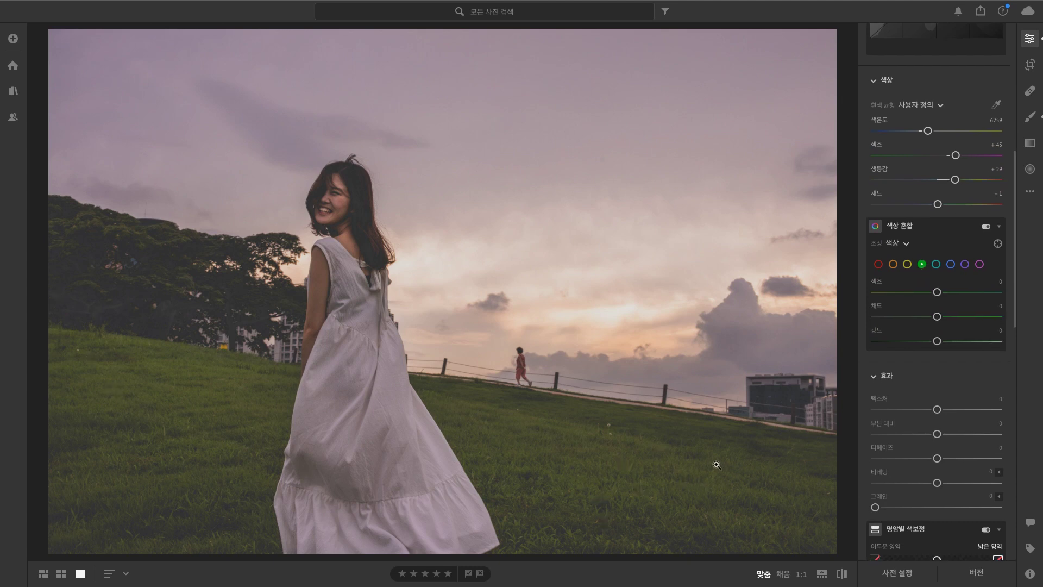
click(994, 243)
mouse_move(508, 432)
mouse_down()
mouse_move(543, 433)
mouse_move(516, 443)
mouse_up()
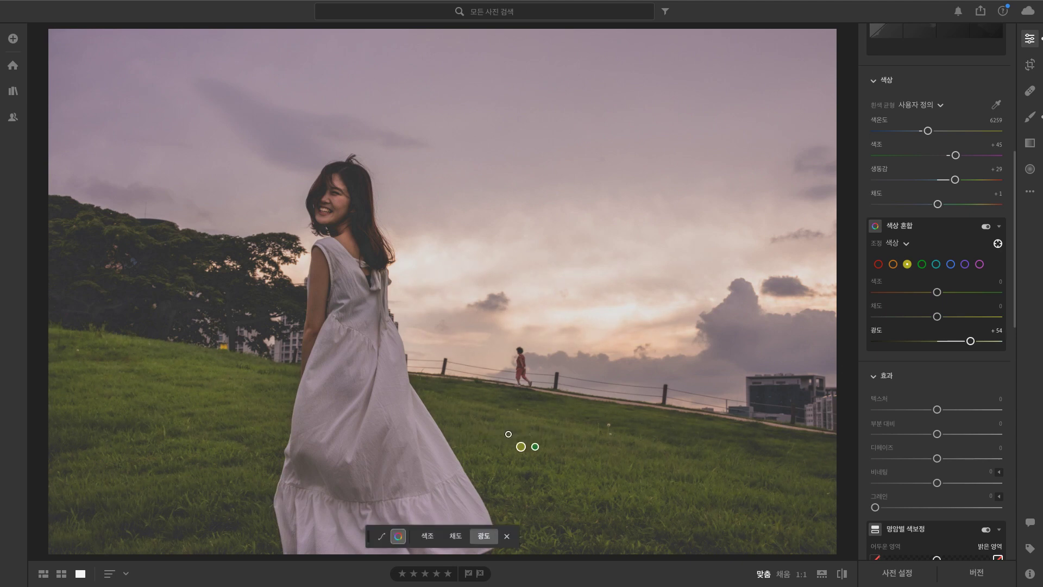
click(459, 537)
mouse_move(584, 460)
mouse_down()
mouse_move(536, 459)
mouse_move(610, 460)
mouse_move(571, 459)
mouse_move(578, 442)
mouse_move(556, 444)
mouse_move(598, 444)
mouse_move(588, 444)
mouse_up()
click(430, 535)
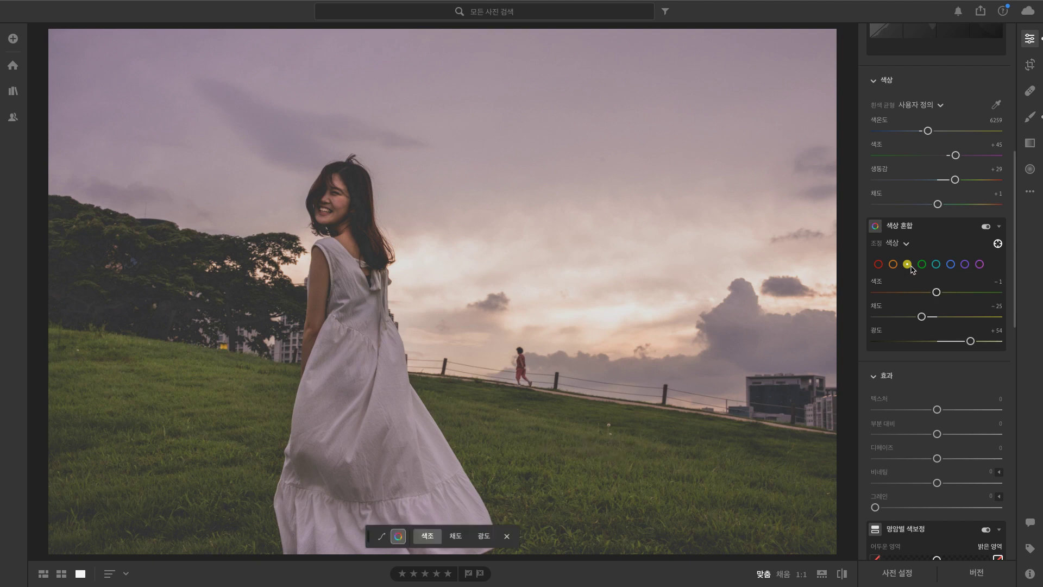
Try adjusting the orange luminance by targeting the skin on the woman's face.
click(893, 264)
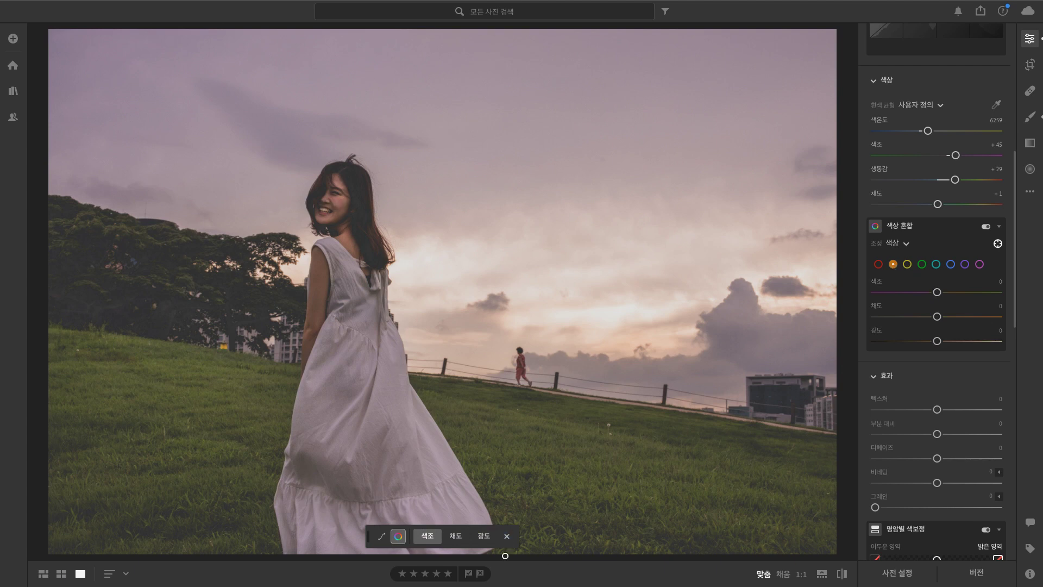
click(484, 535)
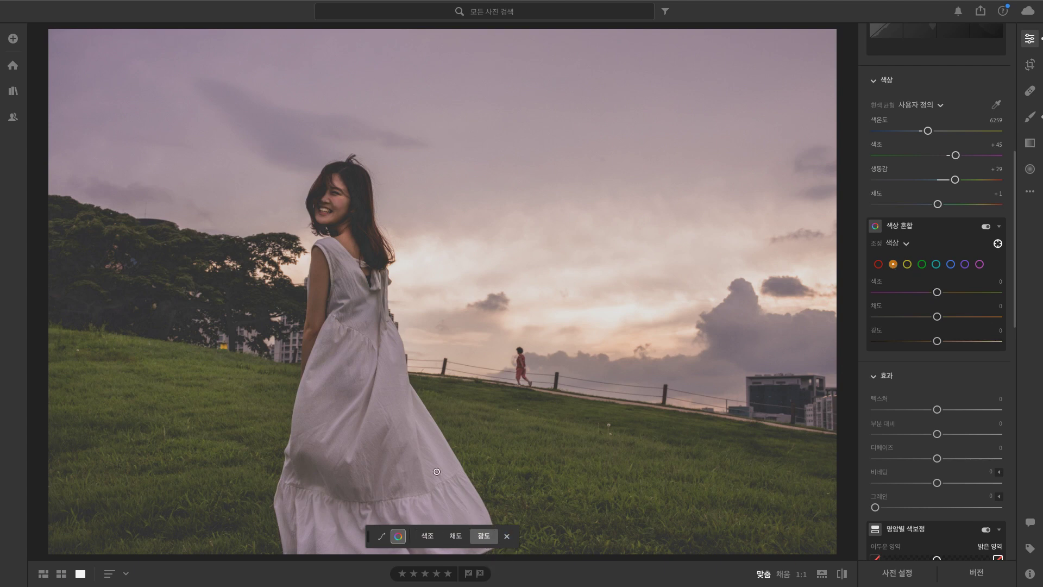
mouse_move(346, 207)
mouse_down()
mouse_move(372, 207)
mouse_move(310, 207)
mouse_move(382, 207)
mouse_move(292, 207)
mouse_move(378, 207)
mouse_move(327, 207)
mouse_move(366, 207)
mouse_move(341, 207)
mouse_up()
Set the grain to 80 and the texture to -25, and compare the edit with the original photo.
scroll(911, 375, down, 1)
scroll(911, 375, down, 3)
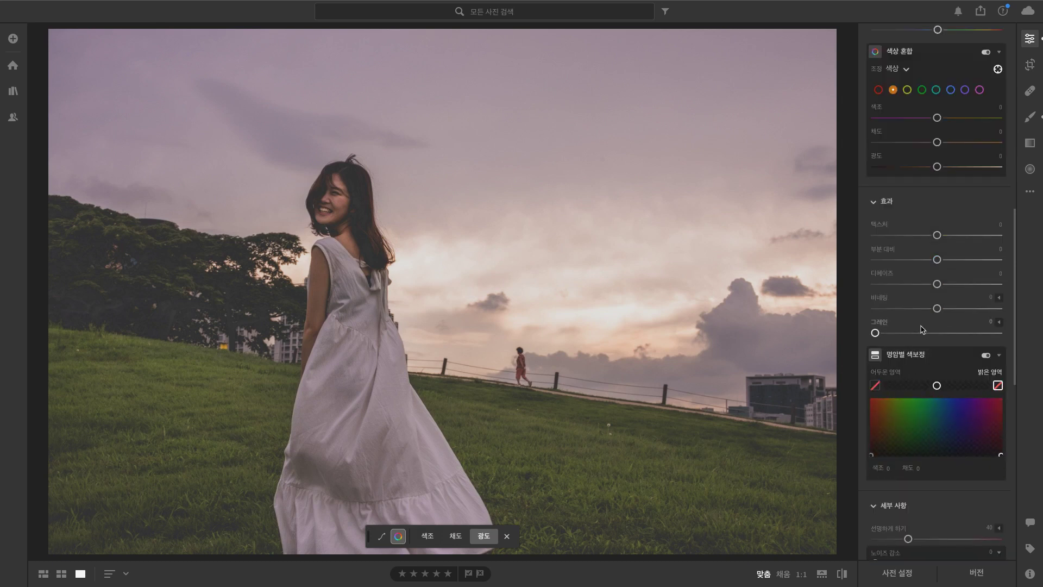
drag(925, 337, 976, 335)
drag(936, 235, 919, 238)
drag(919, 237, 919, 237)
key(backslash)
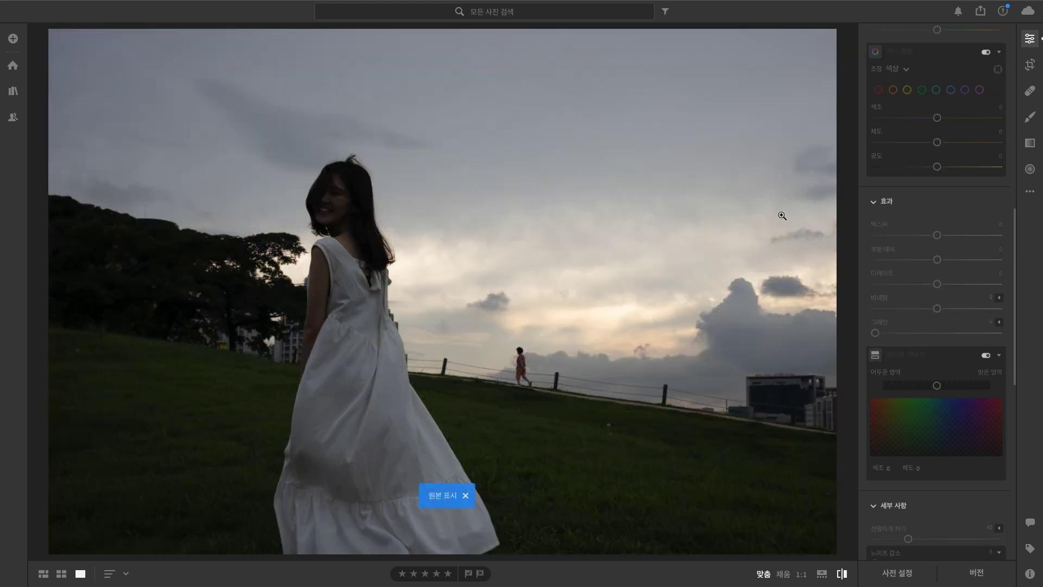
key(backslash)
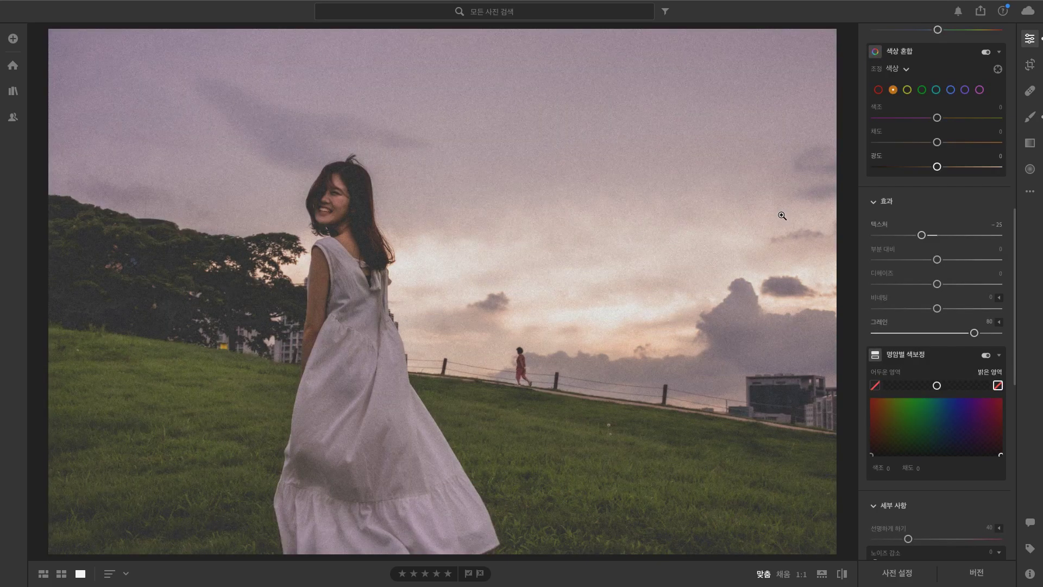
key(backslash)
key(backslash)
Try a yellow-orange split-toning tint in the shadows.
scroll(897, 347, down, 3)
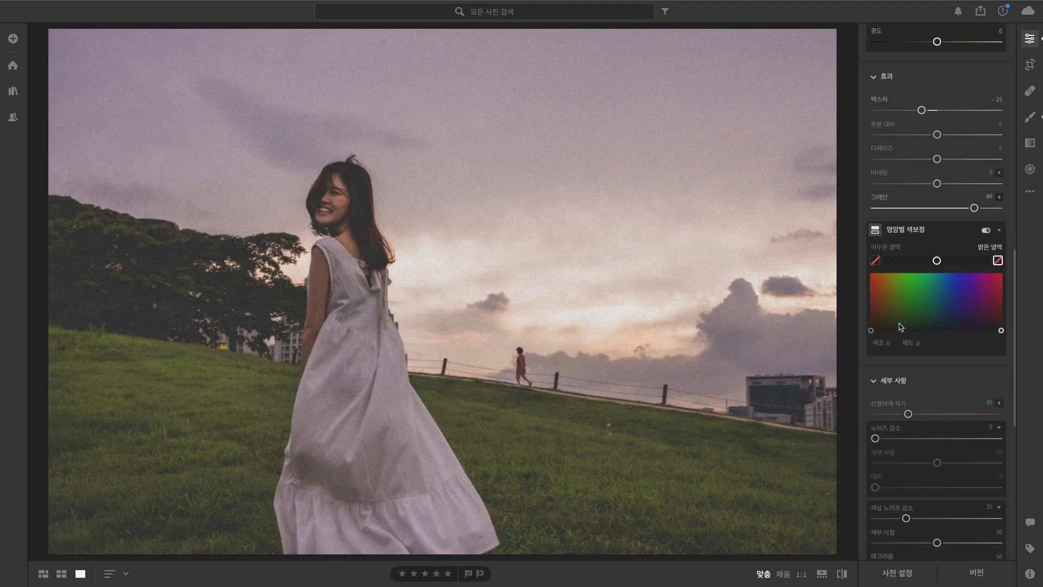
click(876, 259)
click(889, 322)
mouse_move(889, 322)
mouse_down()
mouse_move(975, 319)
mouse_move(880, 319)
mouse_move(887, 324)
mouse_up()
double_click(887, 325)
Split-tone the highlights with a soft purple tint and the shadows with hue 25 and saturation 15.
click(997, 260)
click(978, 321)
mouse_move(978, 321)
mouse_down()
mouse_move(894, 320)
mouse_move(976, 326)
mouse_up()
click(875, 261)
drag(882, 316, 881, 324)
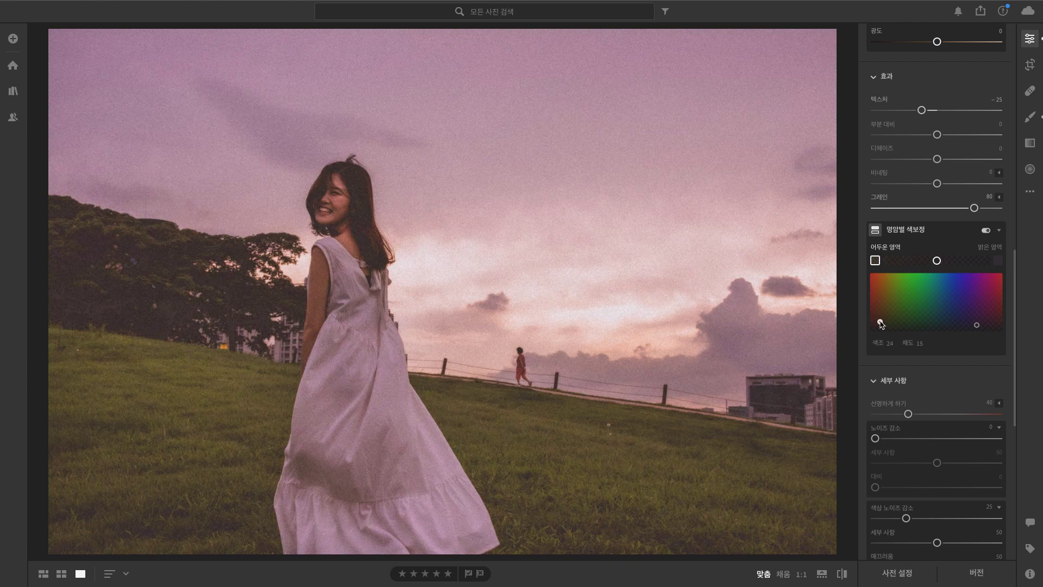
key(backslash)
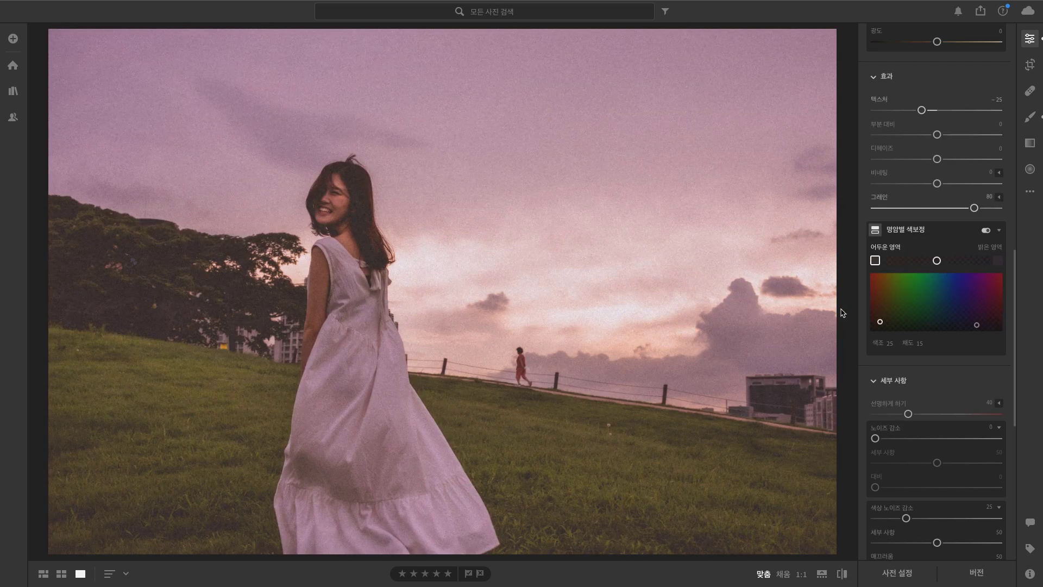
Crop the photo to 16 x 9, trimming the upper sky and tightening the frame around the woman and hillside.
scroll(944, 393, down, 3)
scroll(936, 366, down, 10)
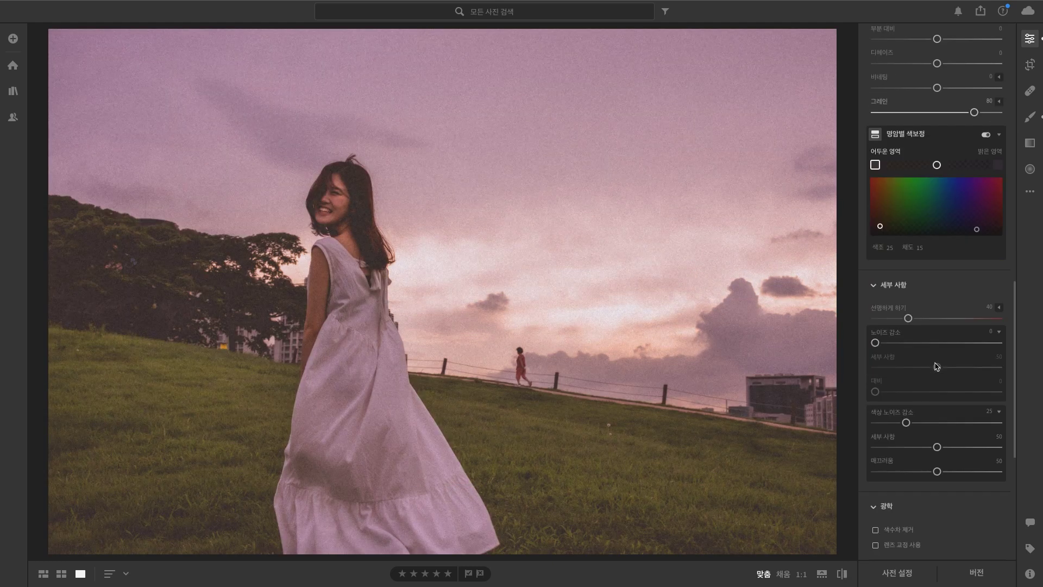
scroll(943, 360, up, 10)
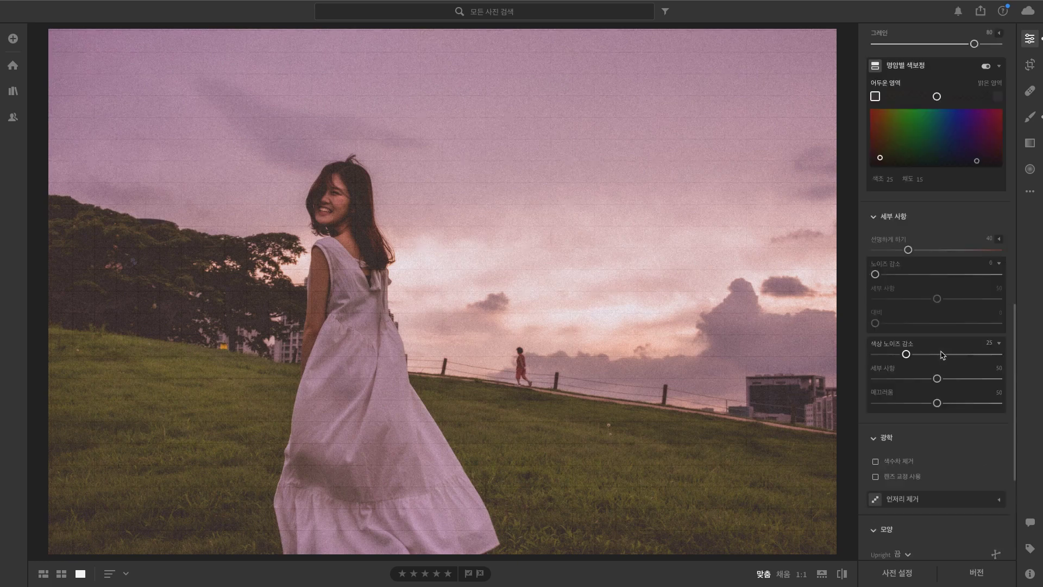
key(c)
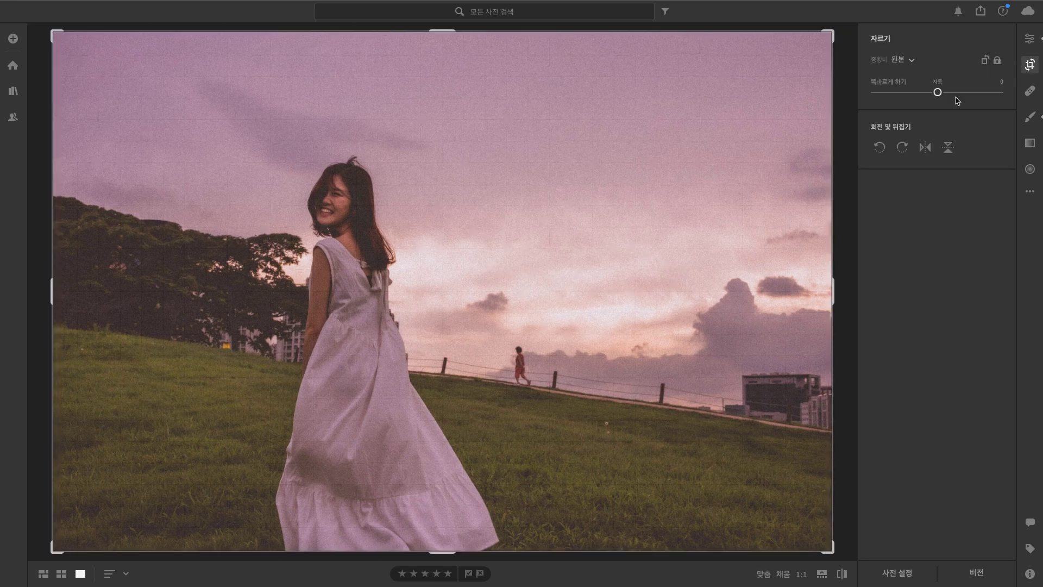
click(903, 59)
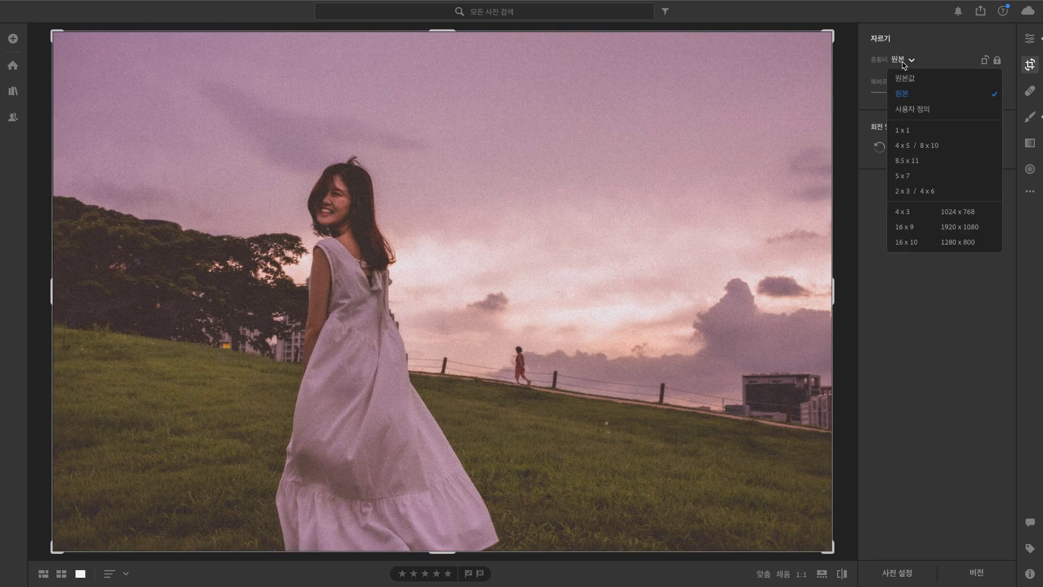
click(922, 227)
drag(393, 283, 780, 91)
drag(53, 72, 75, 84)
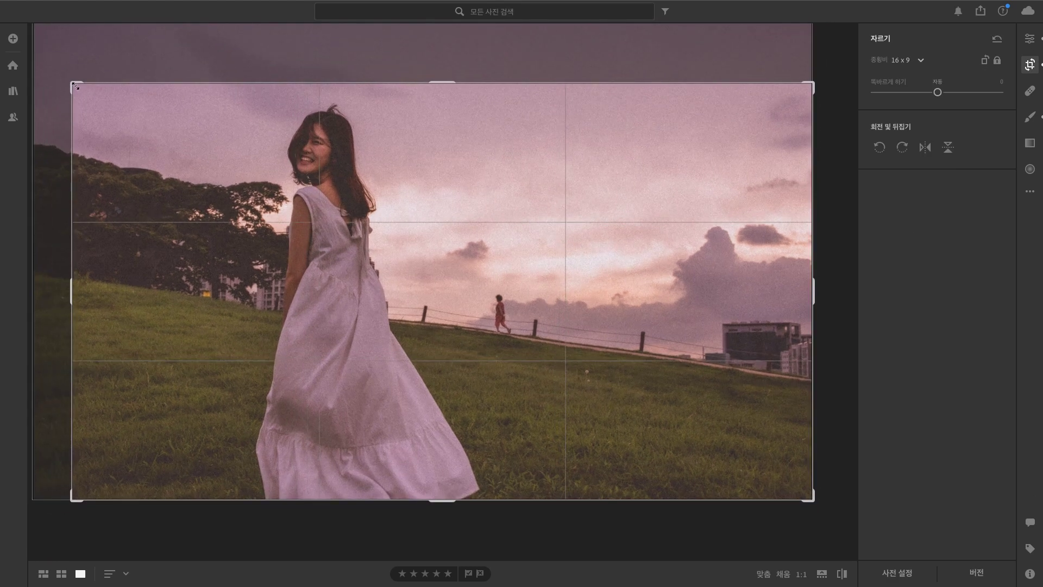
key(Return)
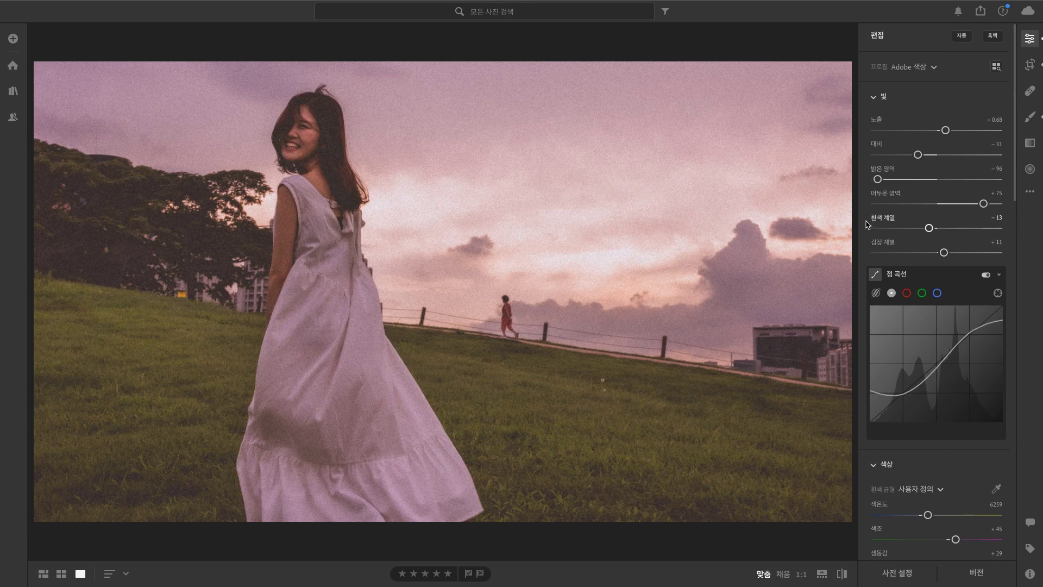
scroll(868, 220, down, 5)
scroll(868, 220, down, 3)
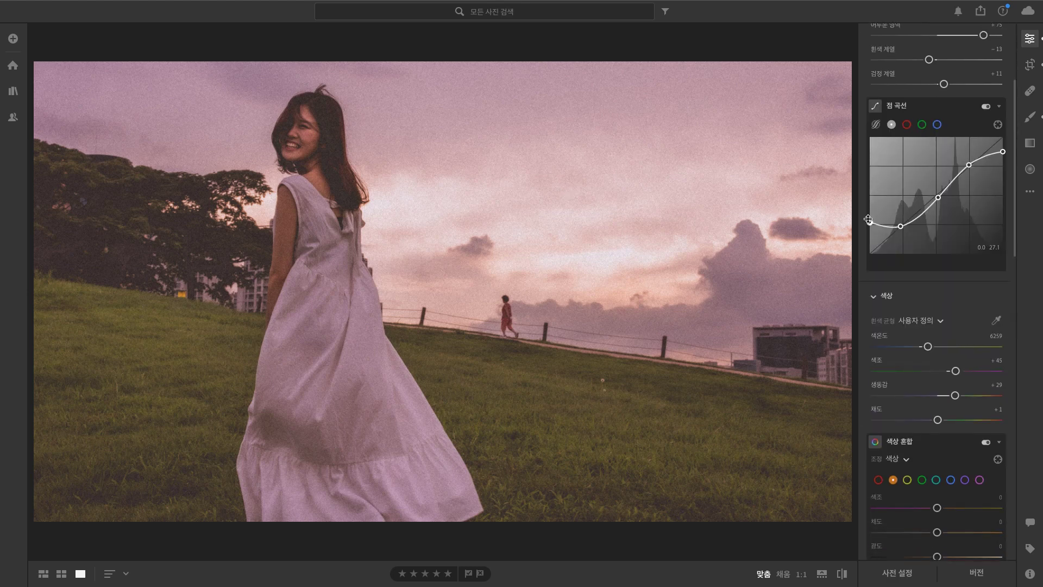
scroll(941, 254, down, 6)
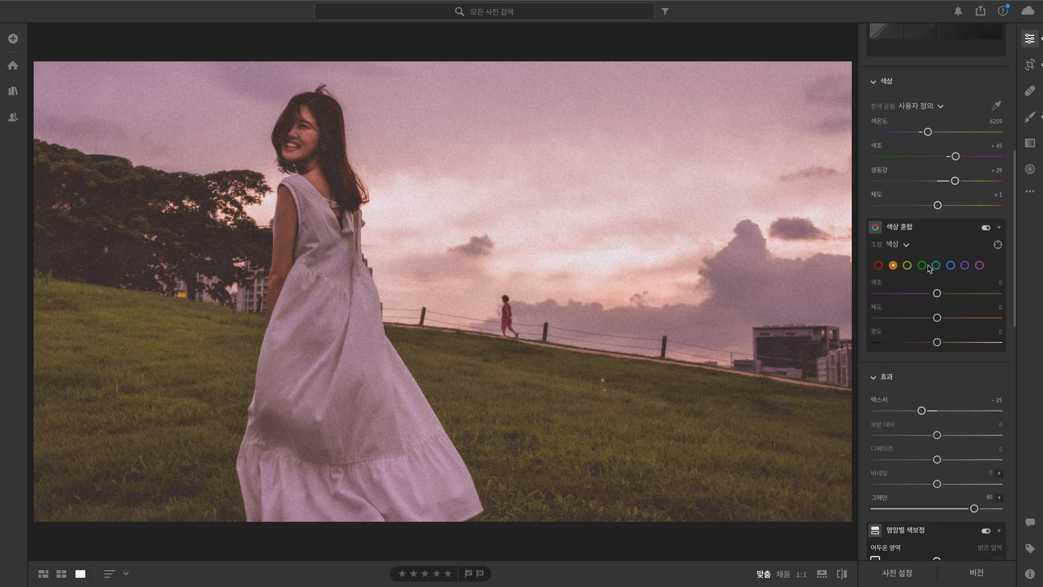
scroll(936, 239, down, 2)
scroll(936, 340, down, 7)
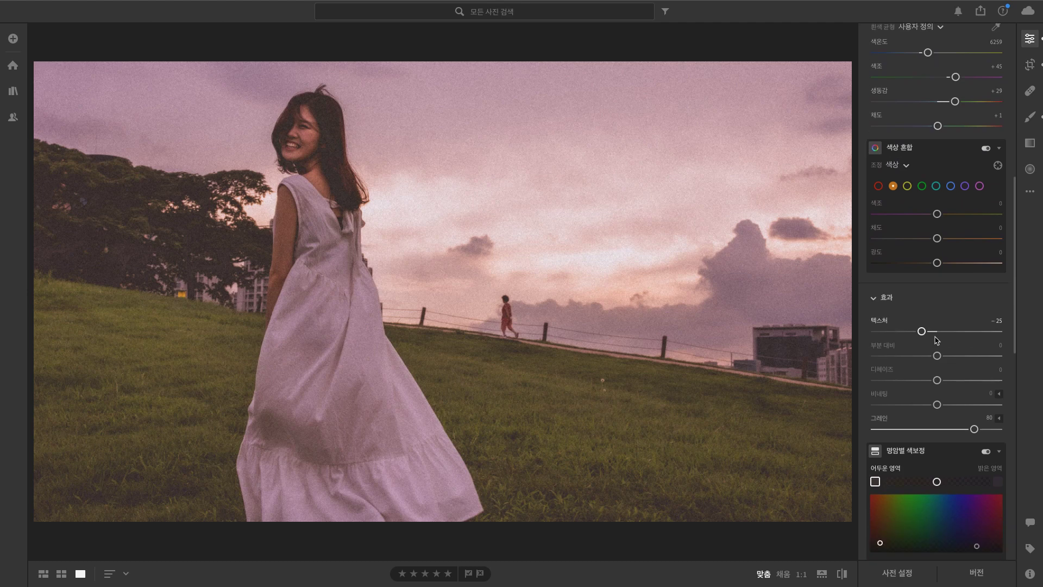